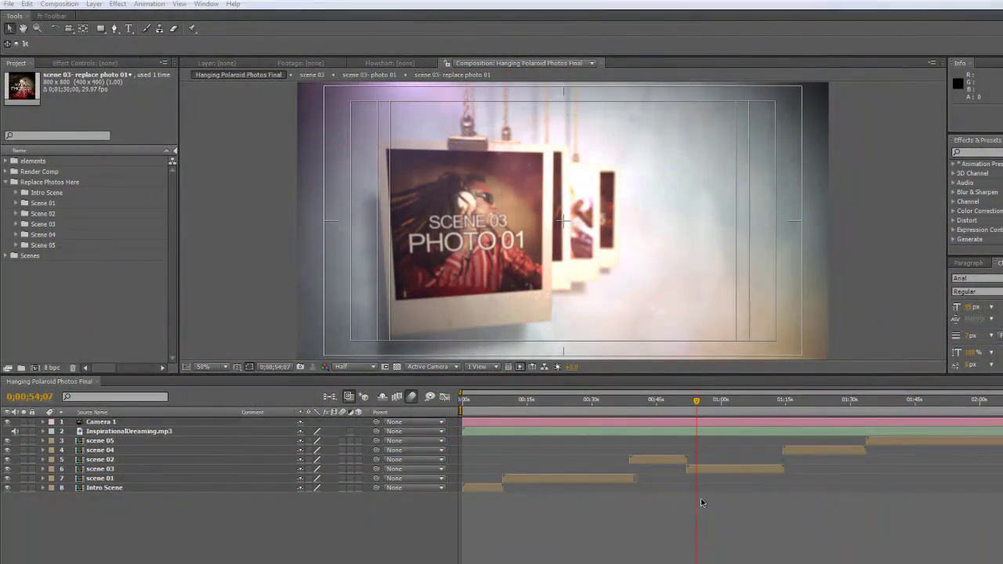
Duplicate the scene 03 layer, move the copy to the top of the stack, and place it after scene 05.
click(108, 471)
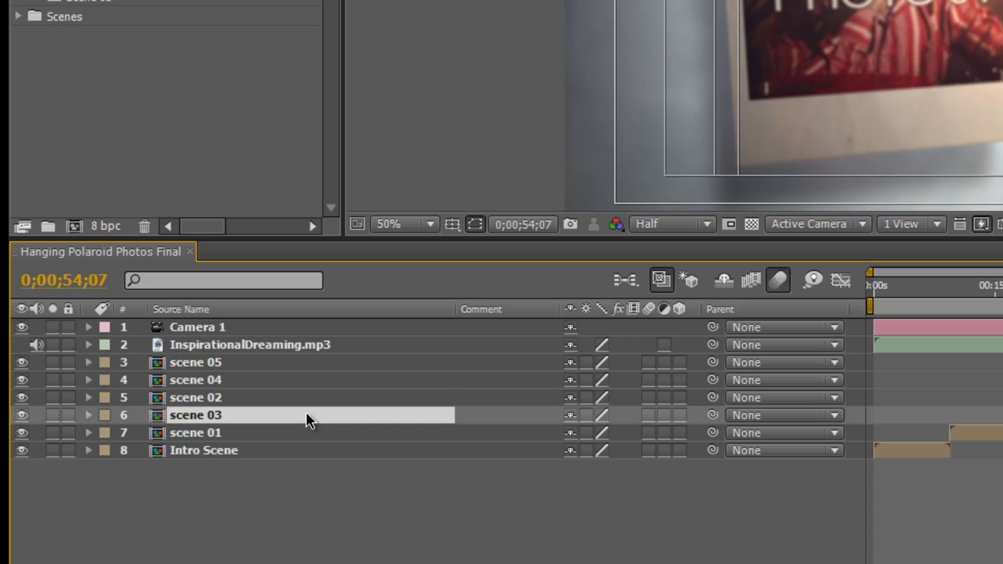
key(ctrl+d)
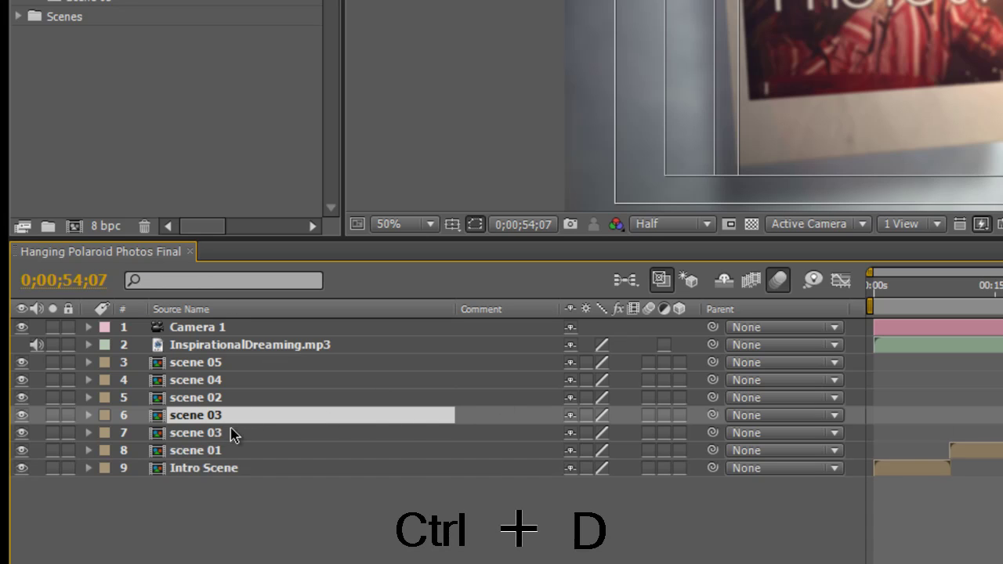
drag(222, 422, 210, 357)
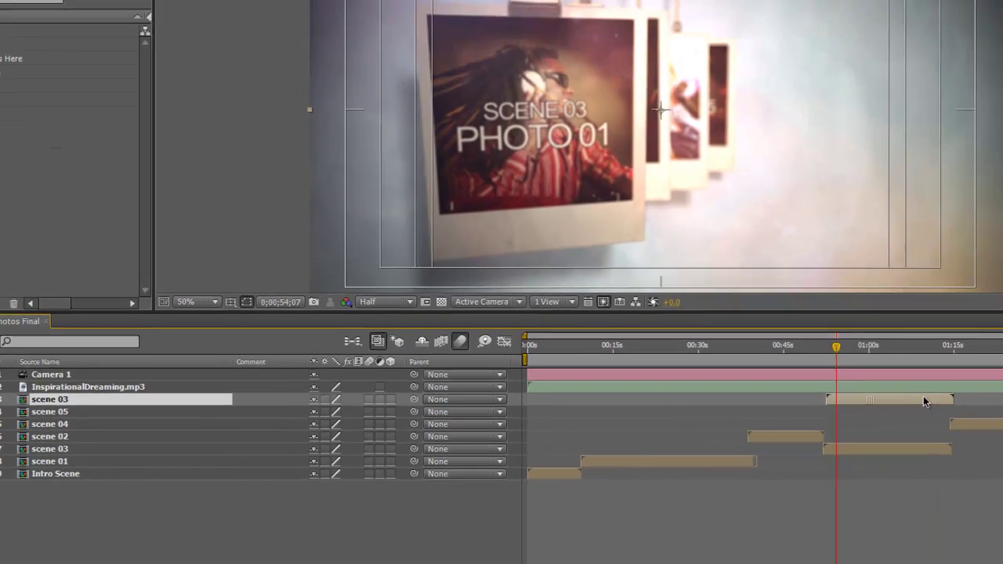
drag(923, 399, 1002, 413)
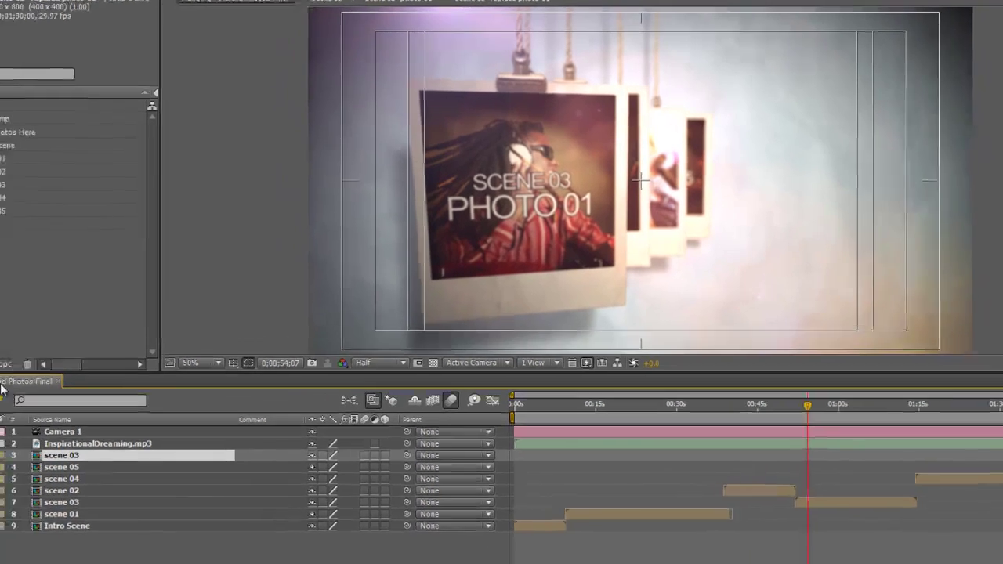
Change the Hanging Polaroid Photos Final comp duration from 0;02;16;01 to 0;03;16;01.
right_click(109, 445)
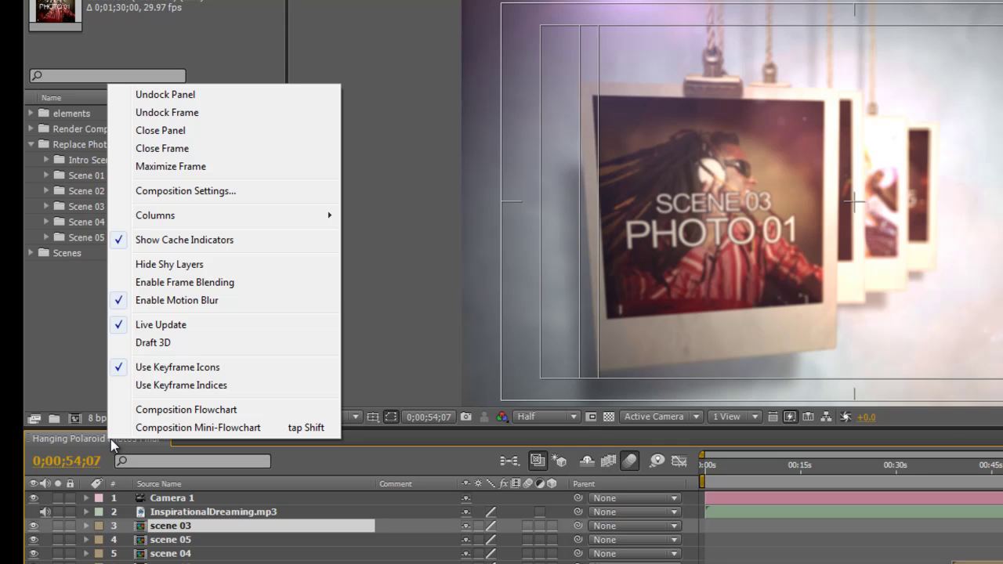
click(180, 192)
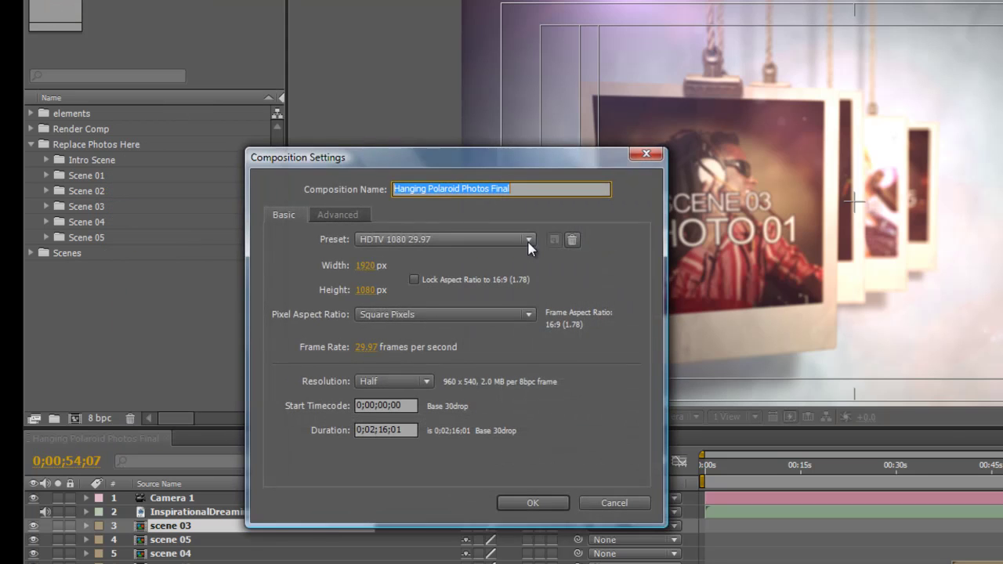
click(373, 429)
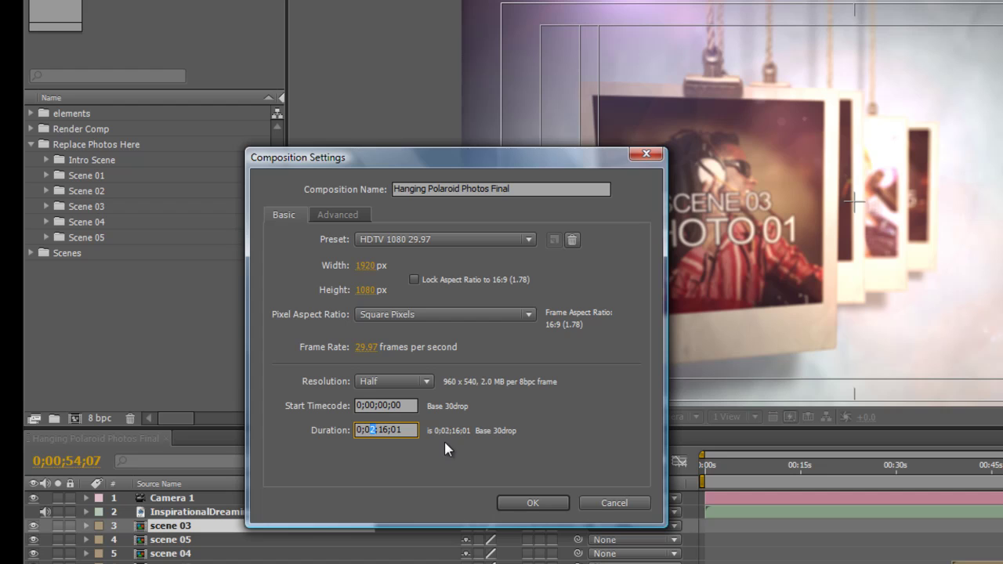
text(3)
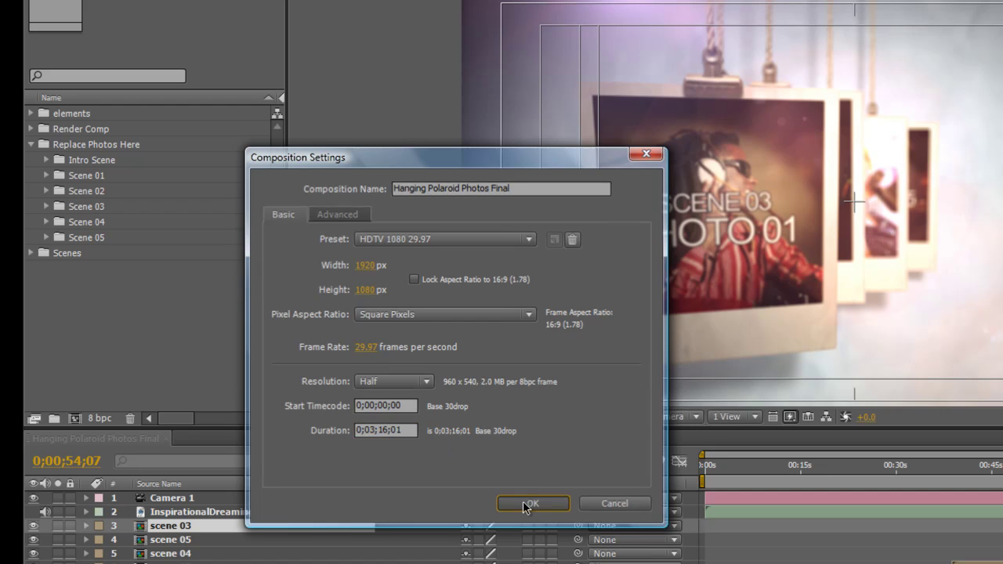
click(525, 504)
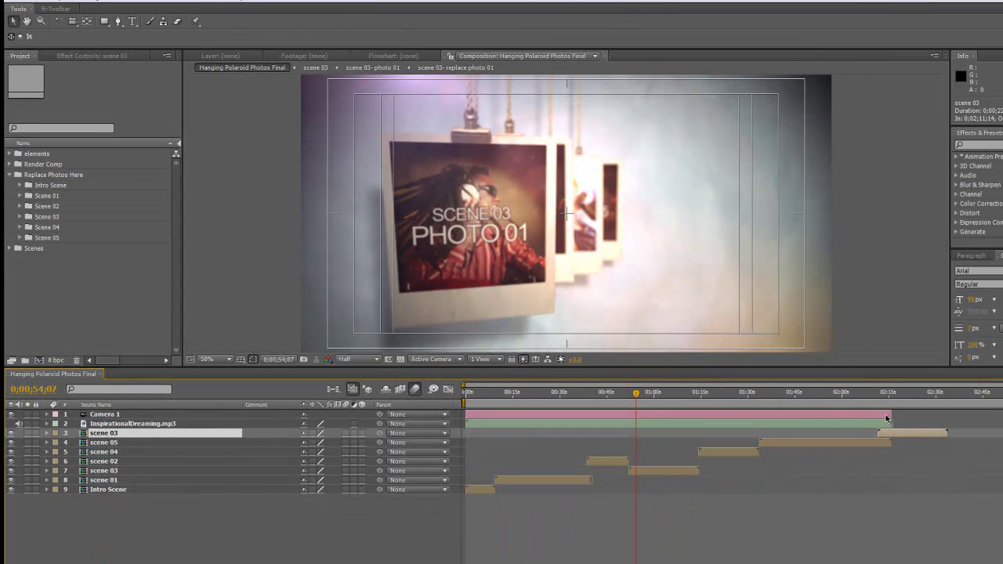
Drag the Camera 1 layer's out-point to the end of the 0;03;16;01 comp.
click(887, 415)
shift+click(893, 423)
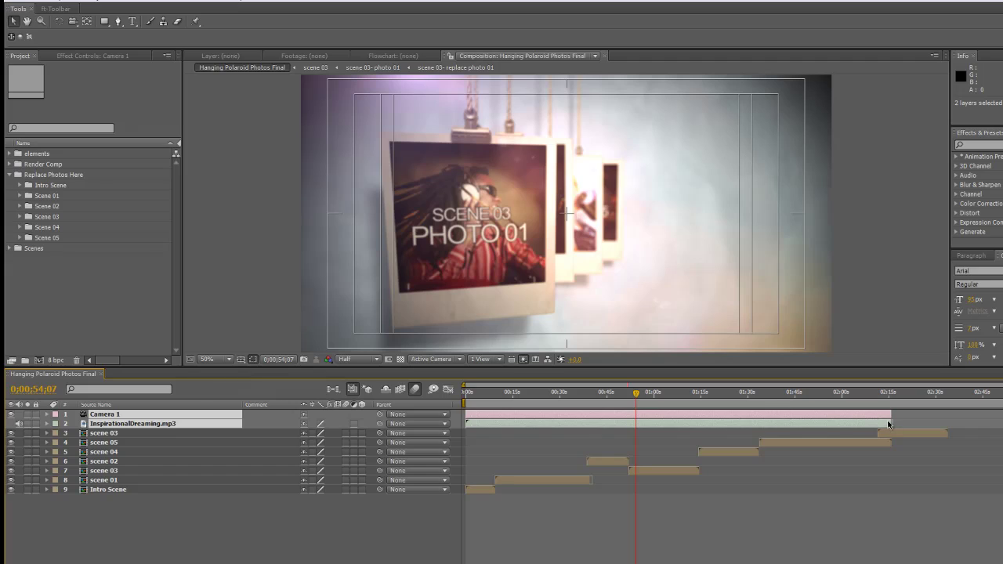
click(921, 472)
drag(891, 414, 1002, 414)
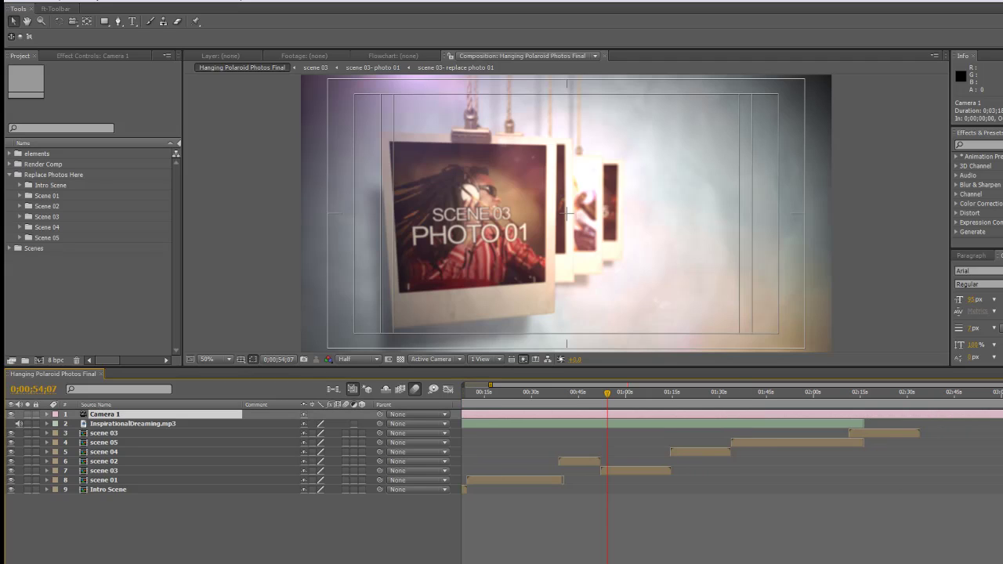
click(748, 424)
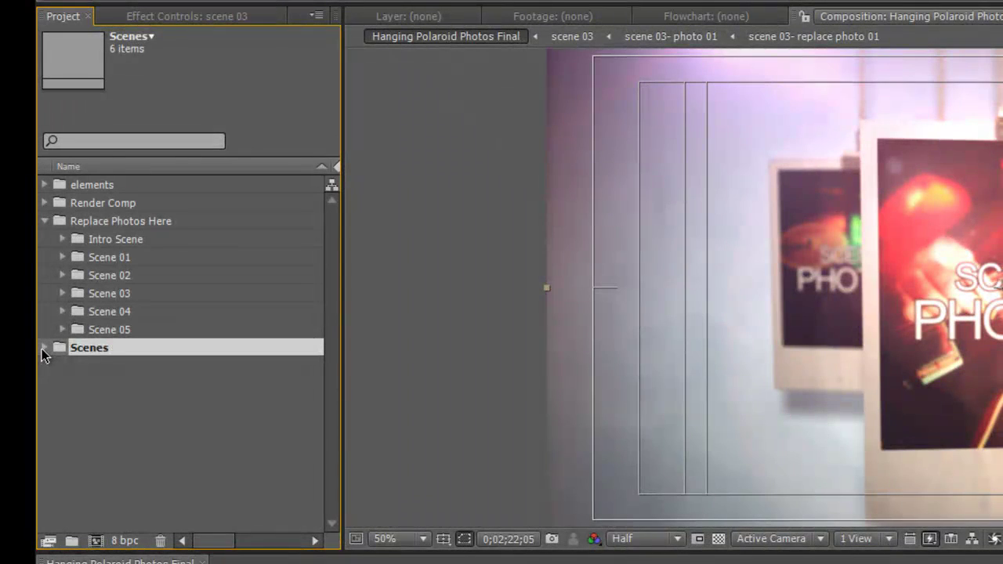
In the Scenes folder, duplicate the scene 03 comp to create scene 06.
click(43, 348)
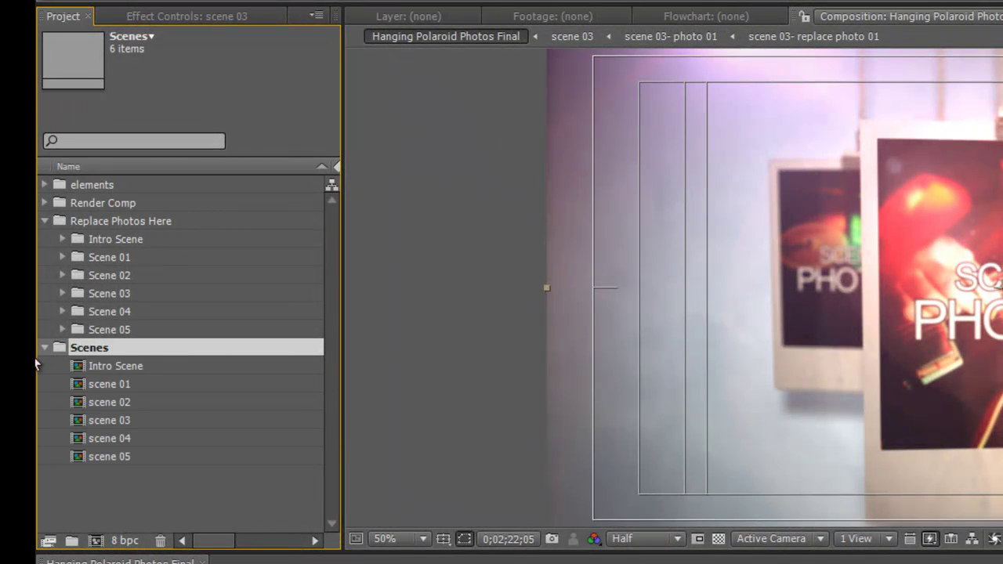
click(118, 423)
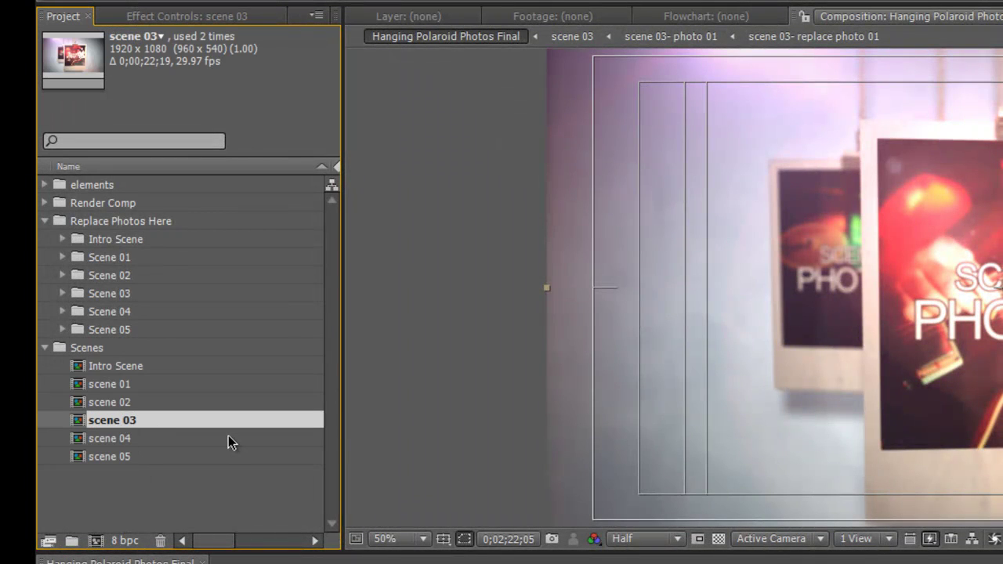
key(ctrl+d)
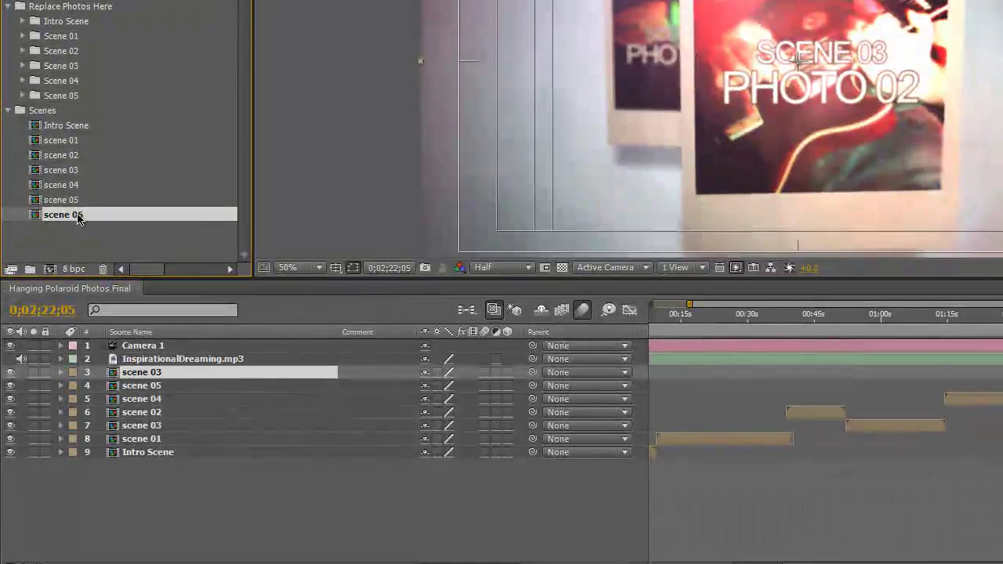
Open the scene 06 comp and select its scene 03- photo 01 layer.
double_click(82, 238)
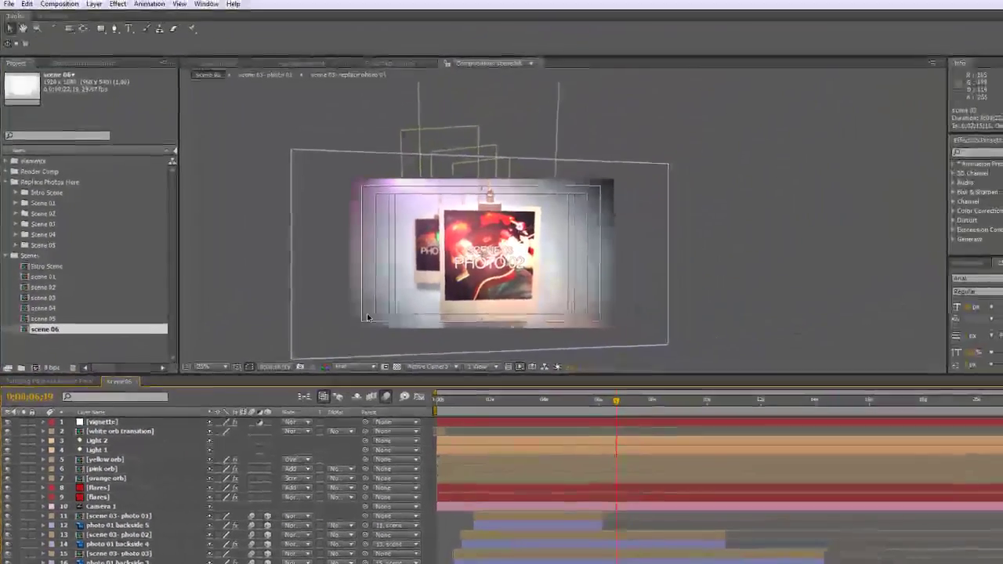
scroll(558, 85, up, 2)
drag(395, 238, 384, 226)
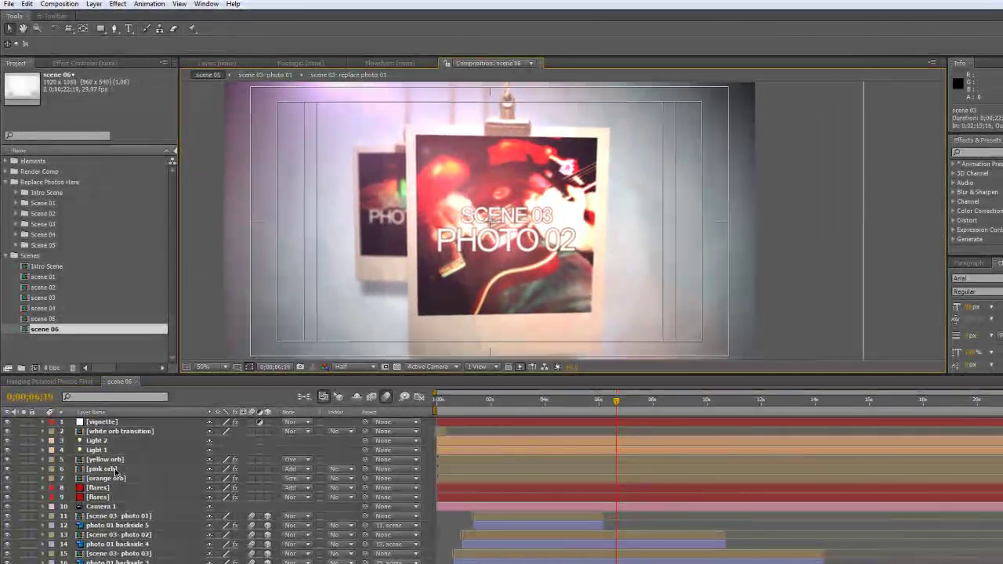
click(144, 517)
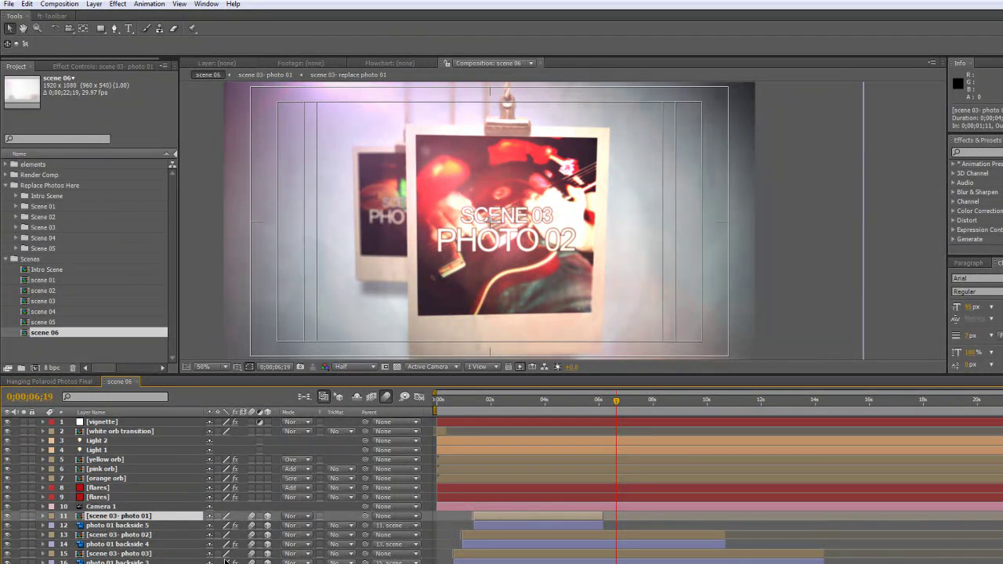
Open the nested scene 03- photo 01 and scene 03- replace photo 01 precomps from scene 06.
double_click(96, 518)
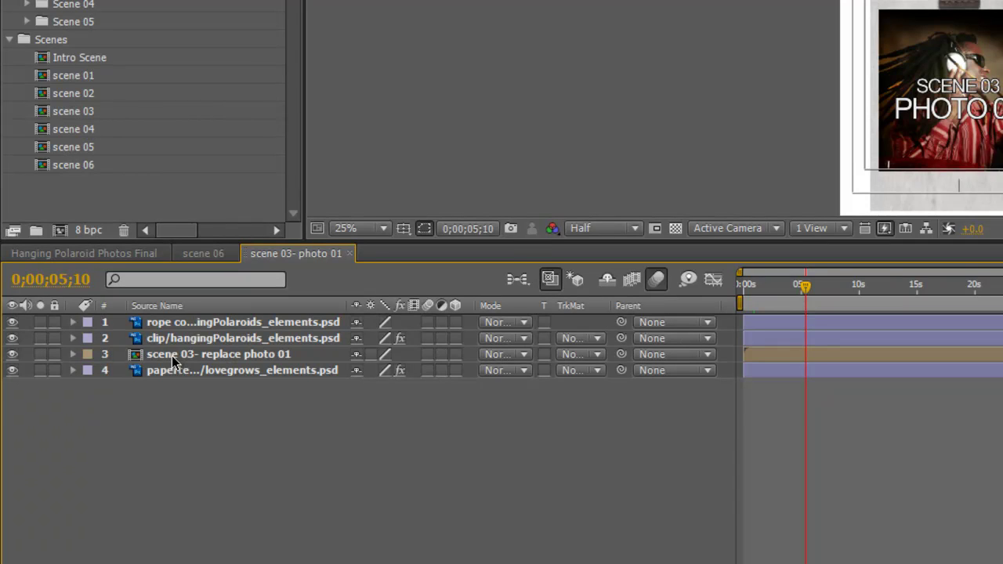
double_click(173, 358)
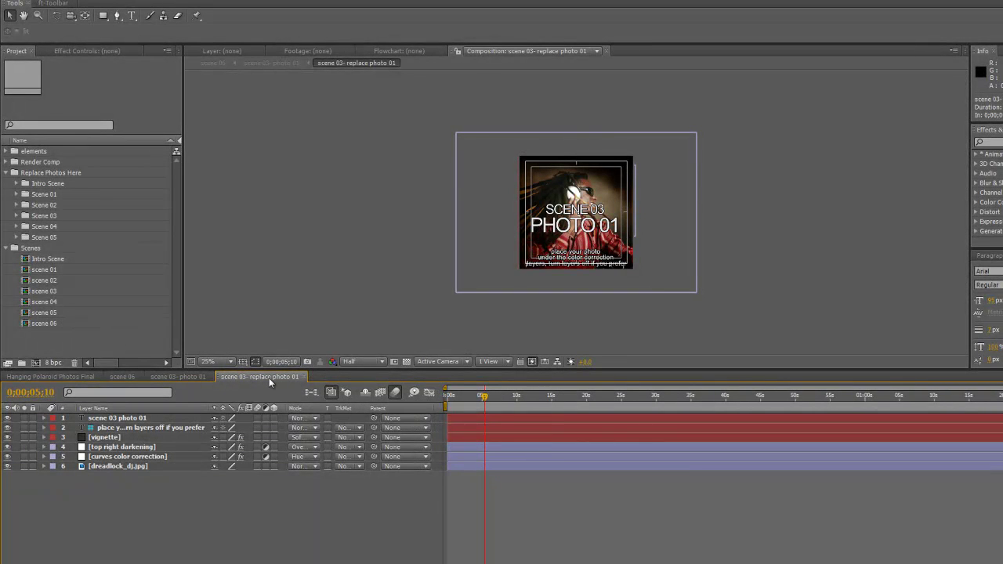
click(123, 377)
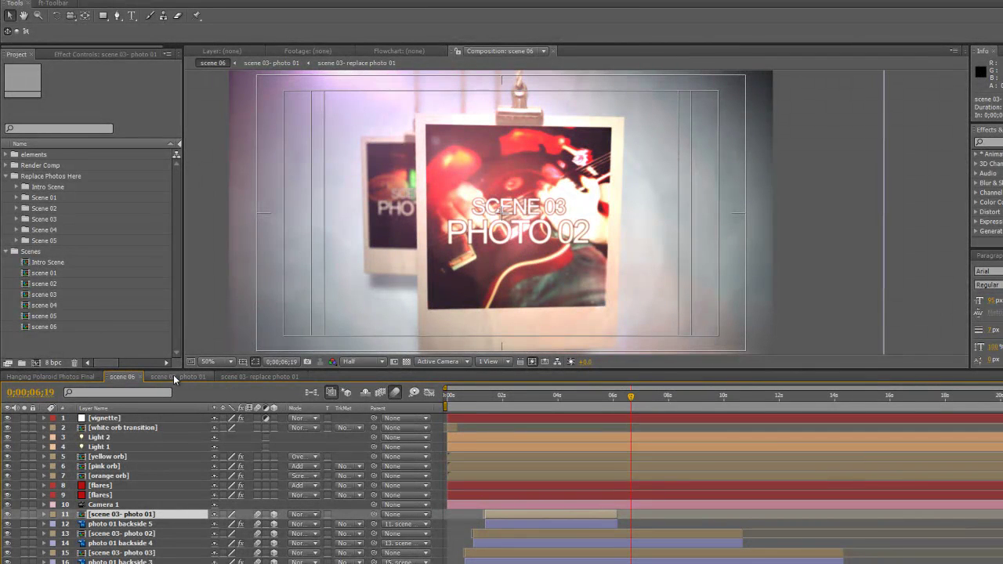
click(185, 377)
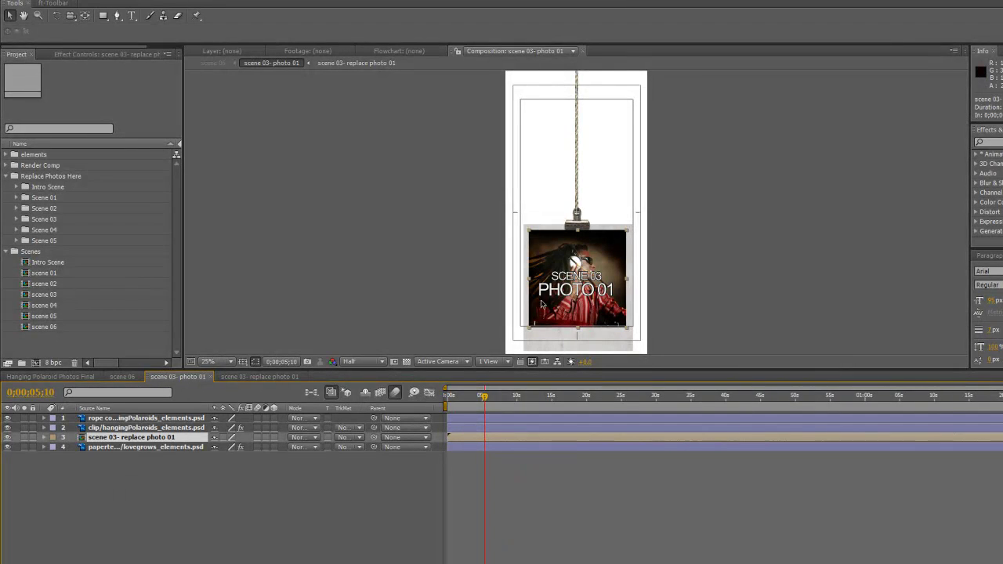
click(256, 377)
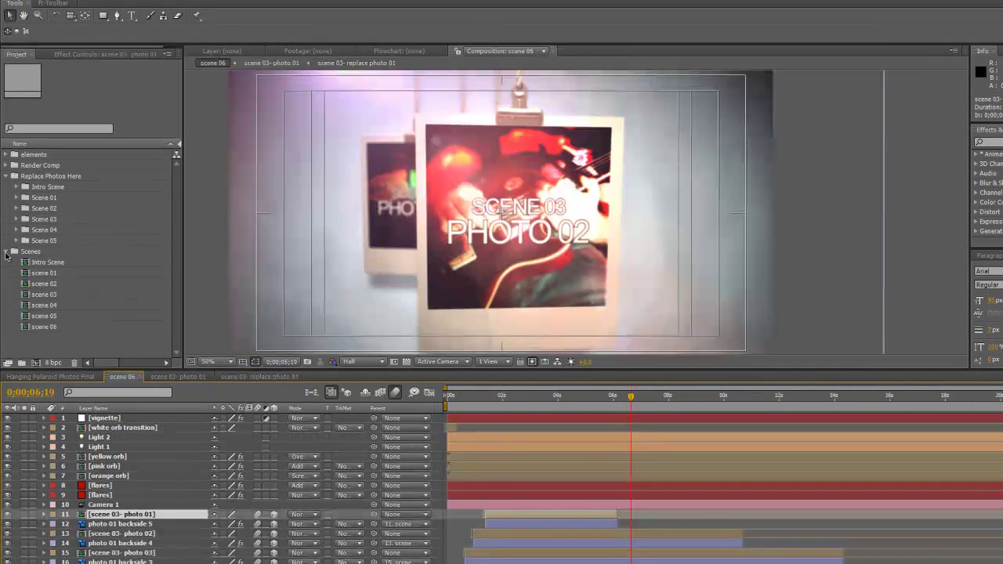
Duplicate the Scene 03 folder under Replace Photos Here to make a Scene 06 folder.
click(5, 252)
click(47, 220)
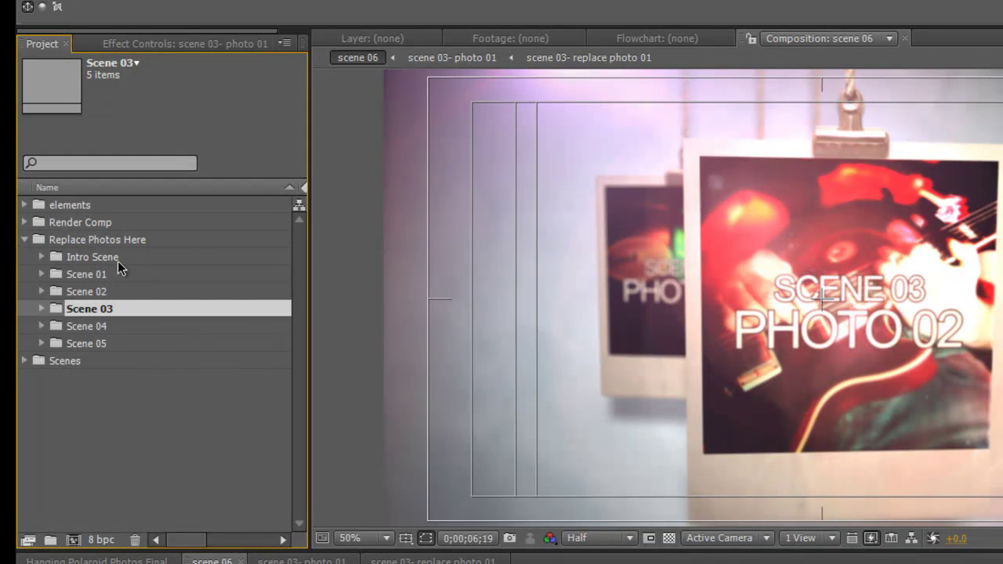
click(88, 234)
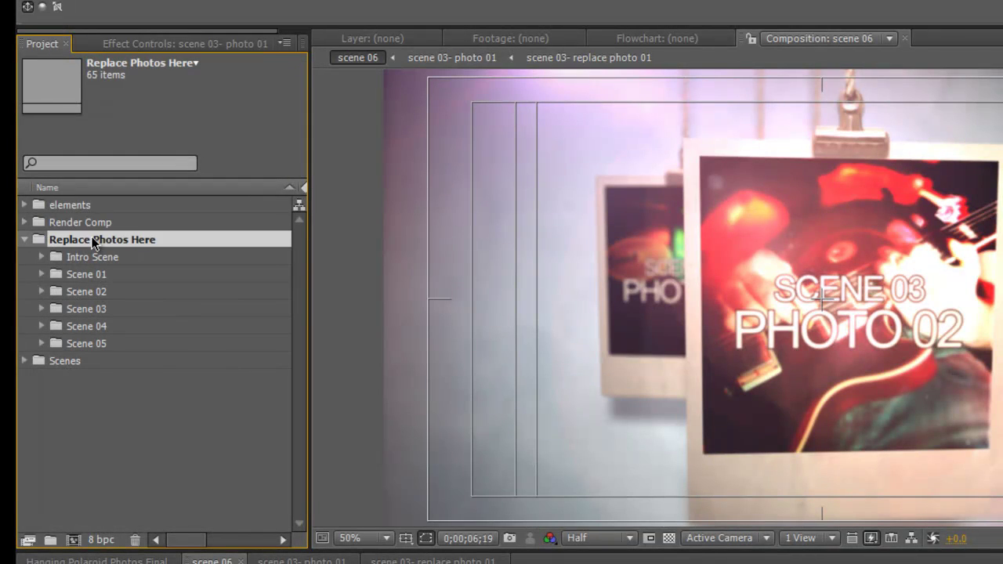
click(84, 310)
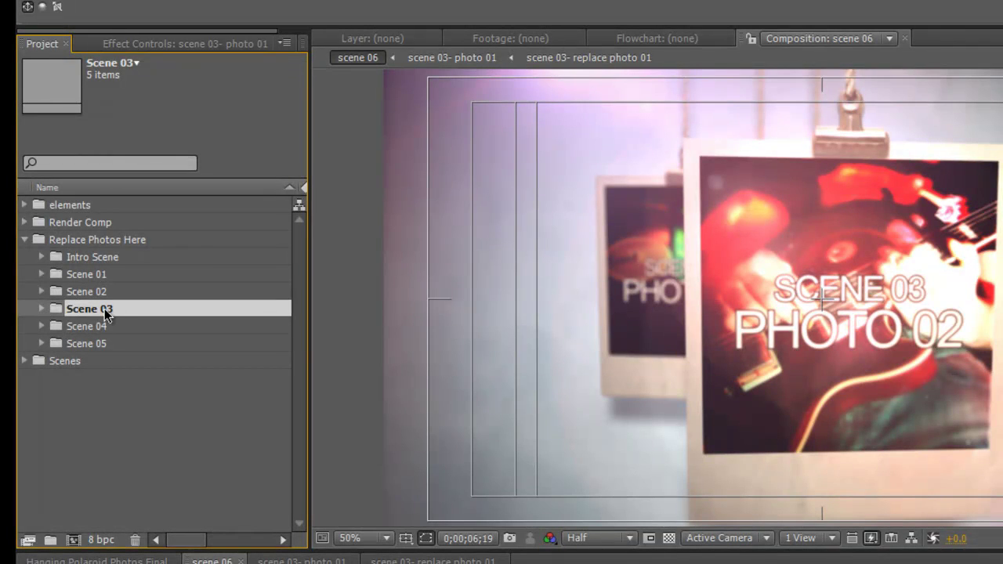
key(ctrl+d)
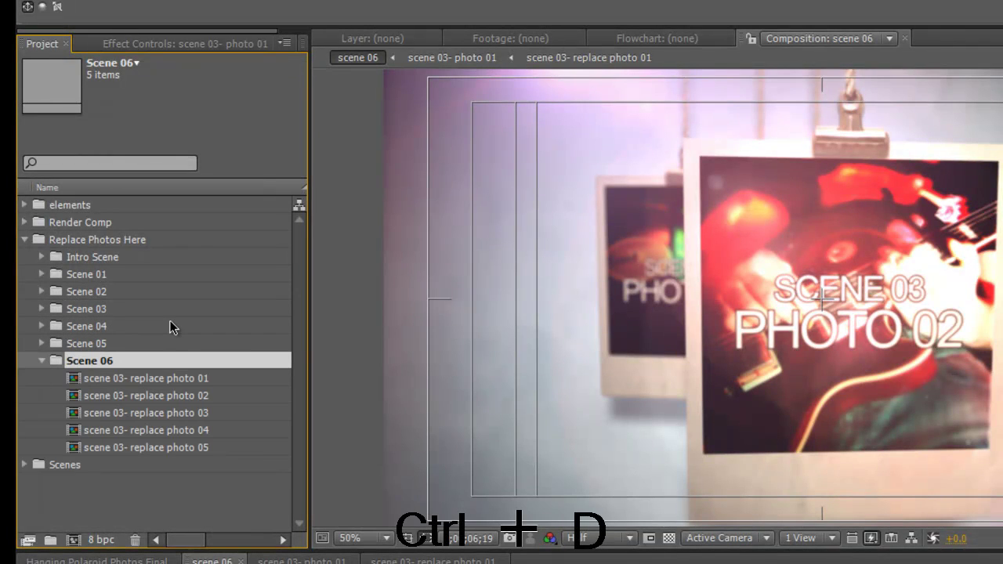
Rename the remaining replace photo comps from scene 03 to scene 06, then select all five.
click(130, 378)
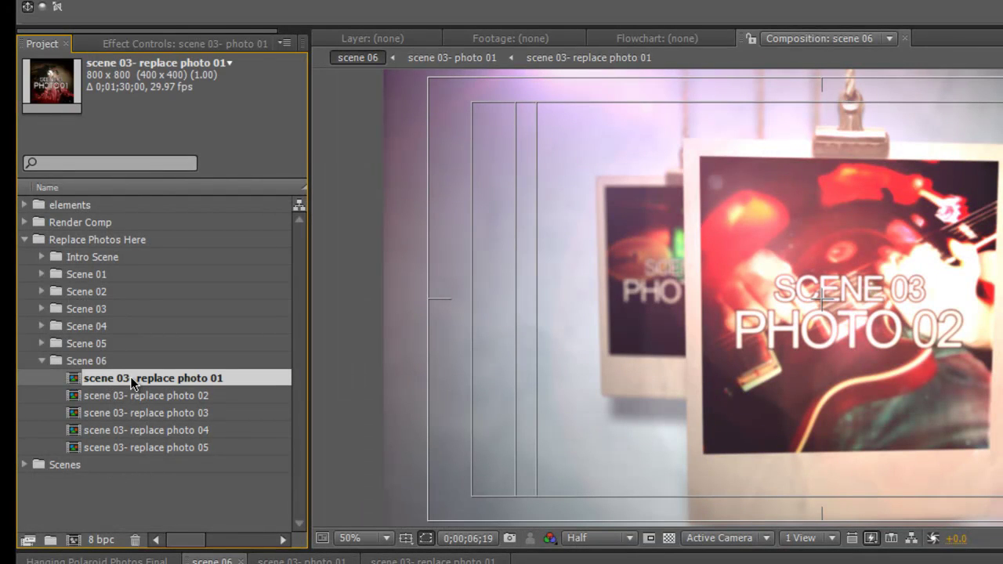
key(Return)
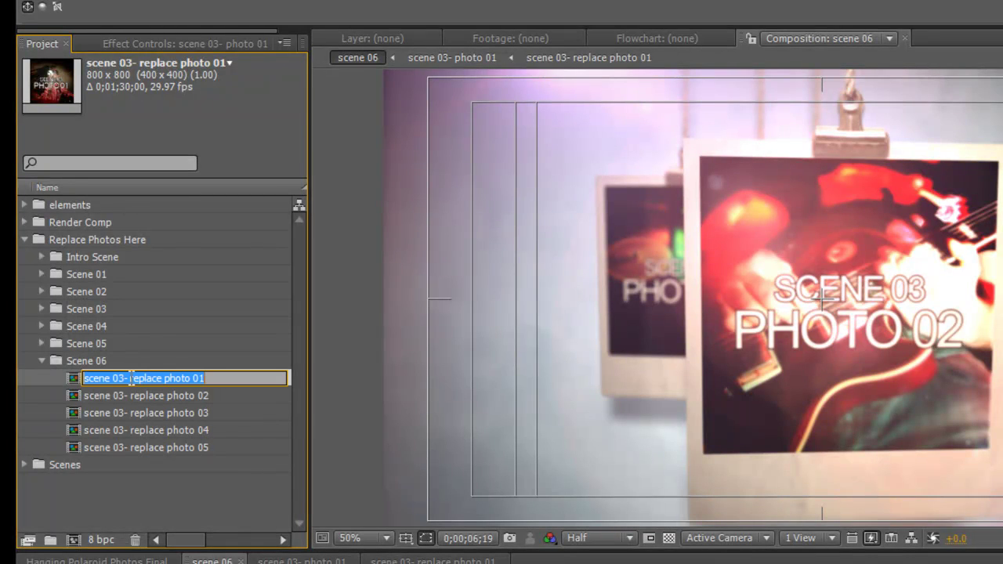
drag(124, 377, 116, 377)
text(6)
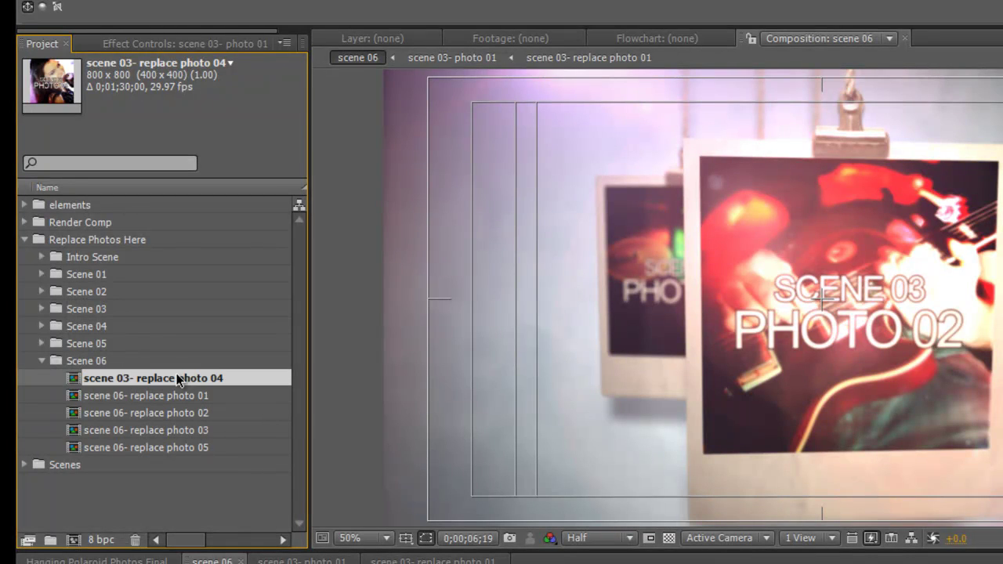
key(Return)
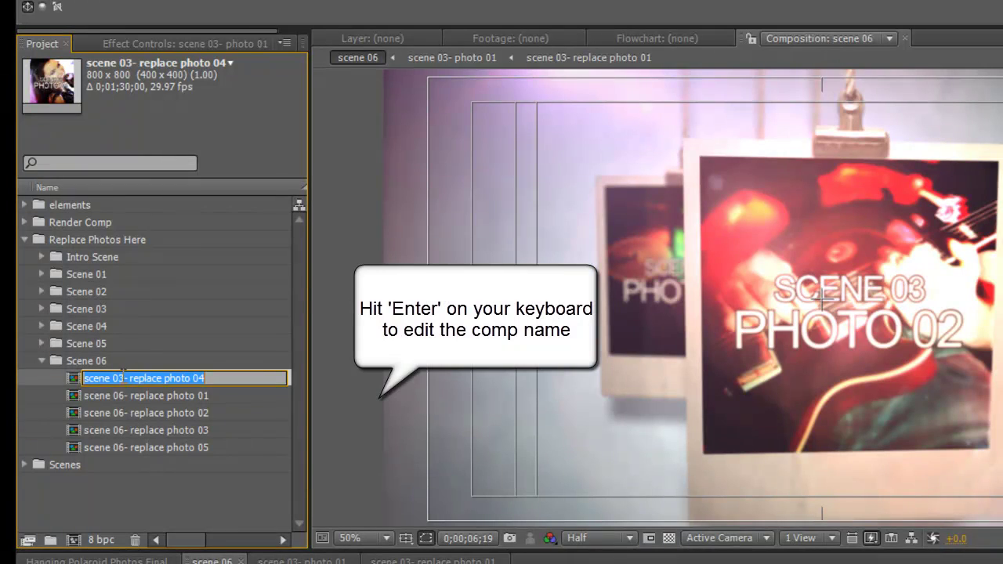
drag(124, 378, 117, 377)
key(Return)
click(210, 415)
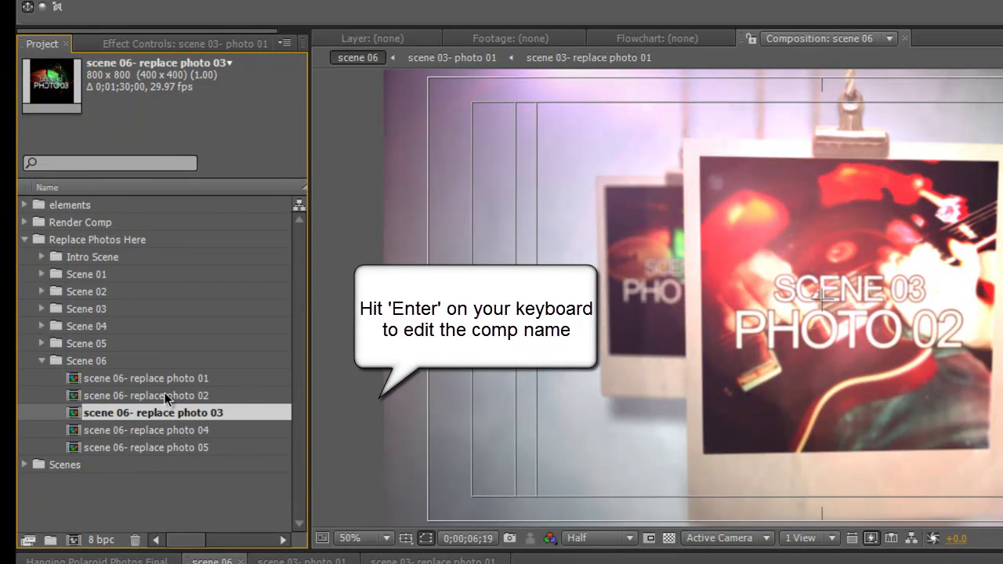
click(164, 381)
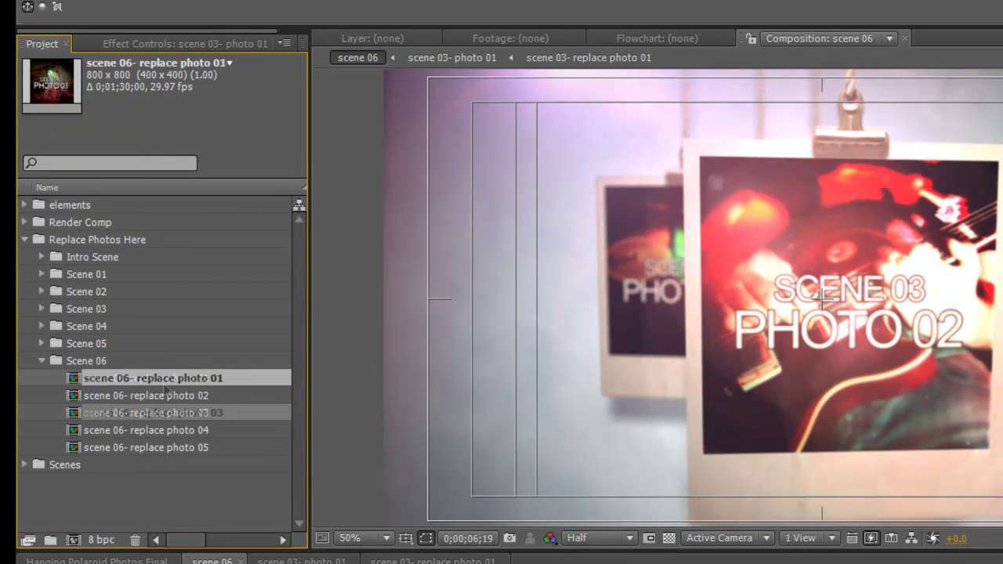
shift+click(137, 449)
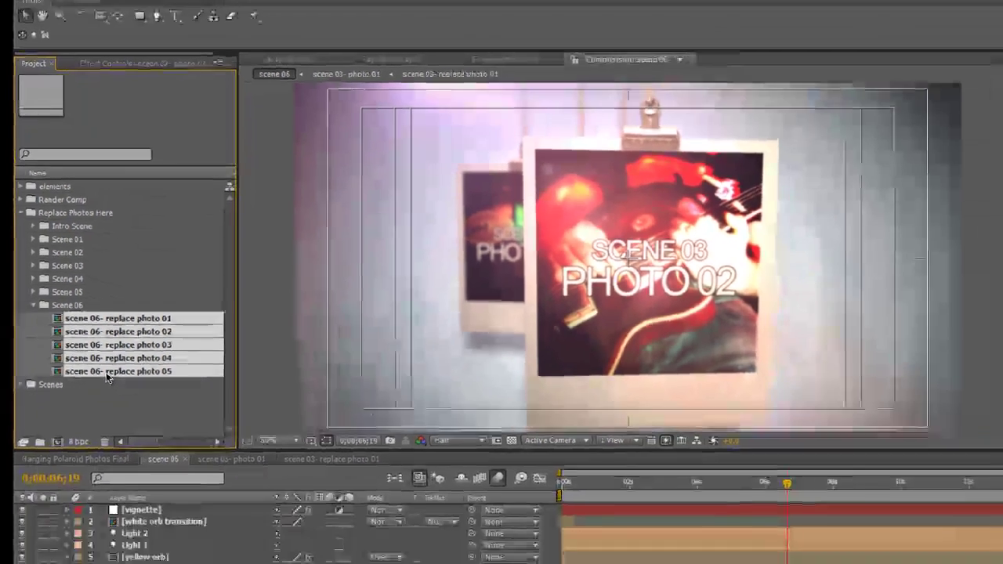
Open the five scene 06- replace photo comps, 01 through 05.
double_click(137, 451)
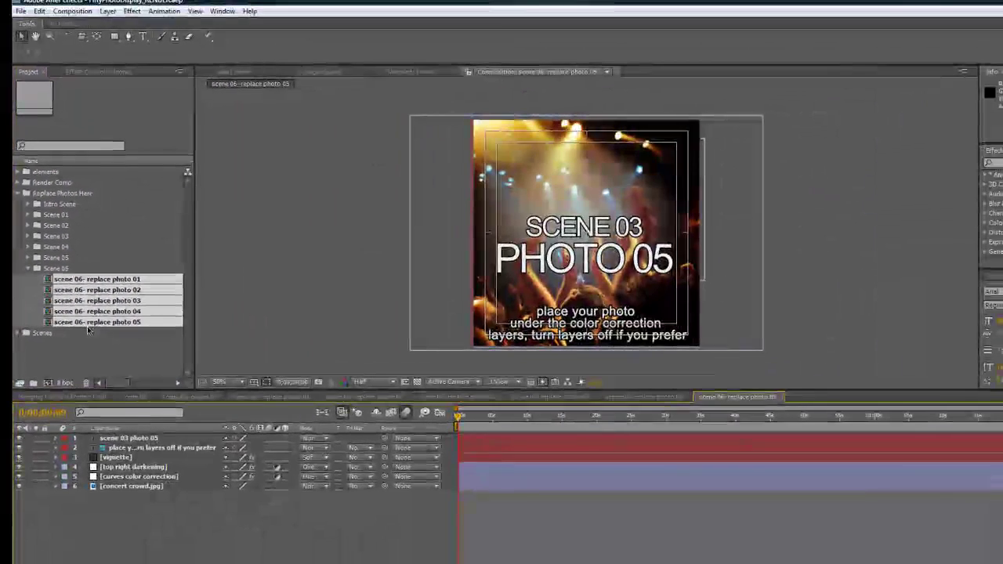
click(365, 398)
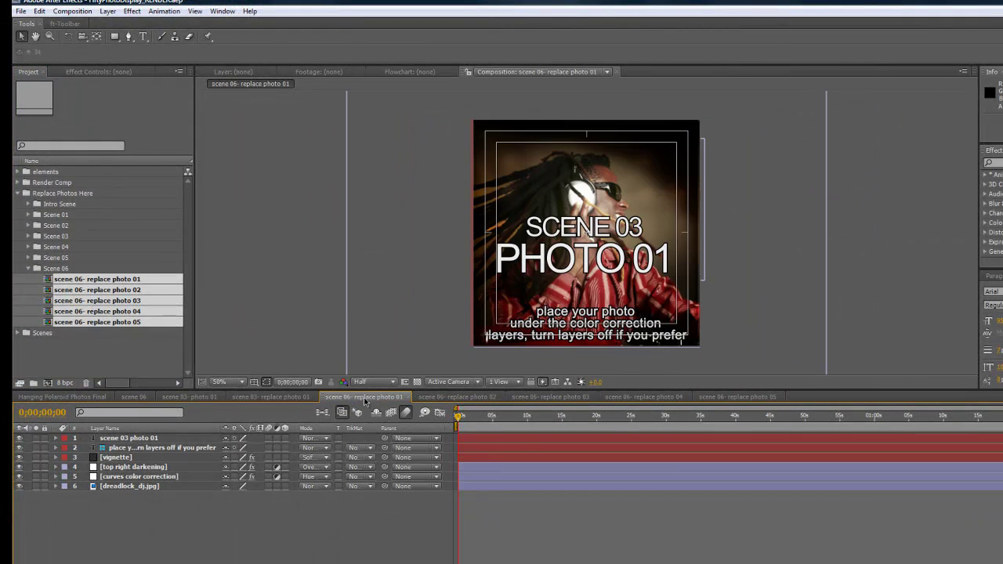
click(457, 398)
click(553, 397)
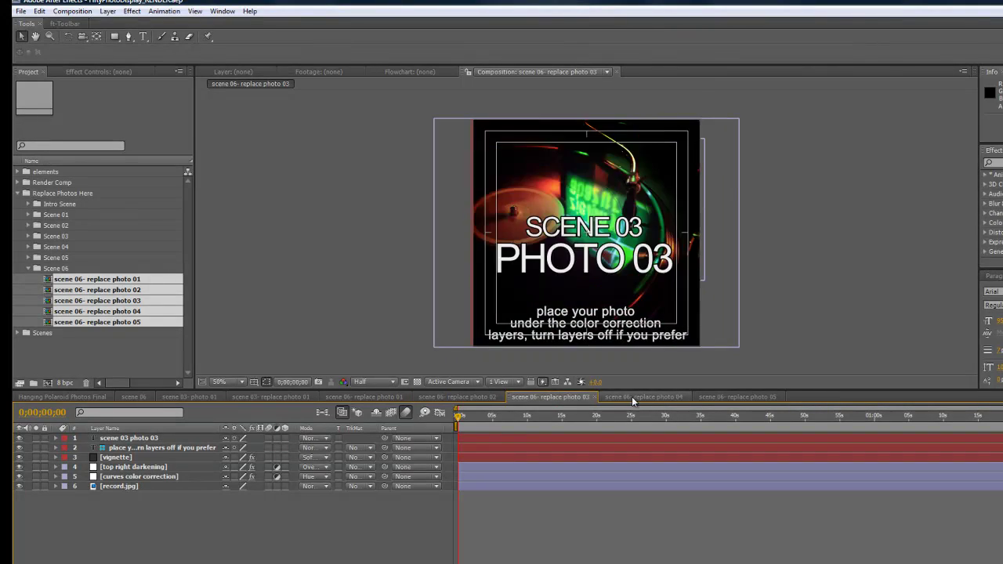
click(635, 398)
click(737, 398)
click(372, 399)
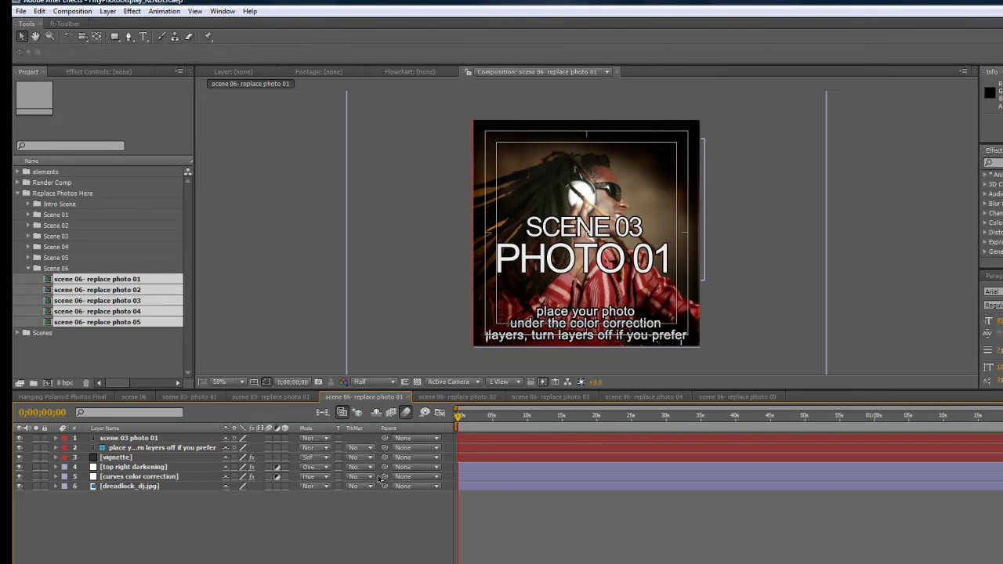
Change the title text from SCENE 03 to SCENE 06 with the Horizontal Type Tool.
click(143, 37)
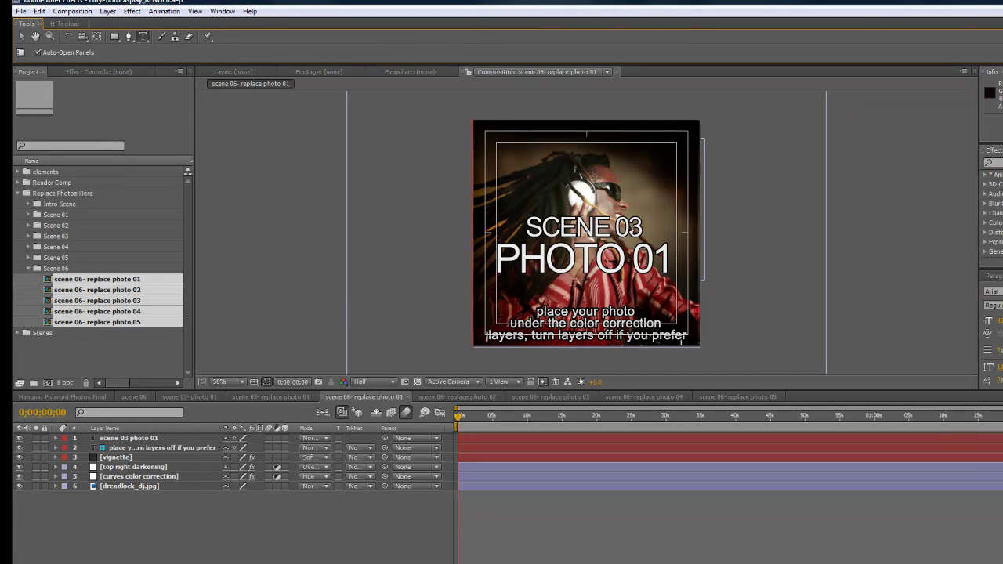
drag(645, 229, 630, 229)
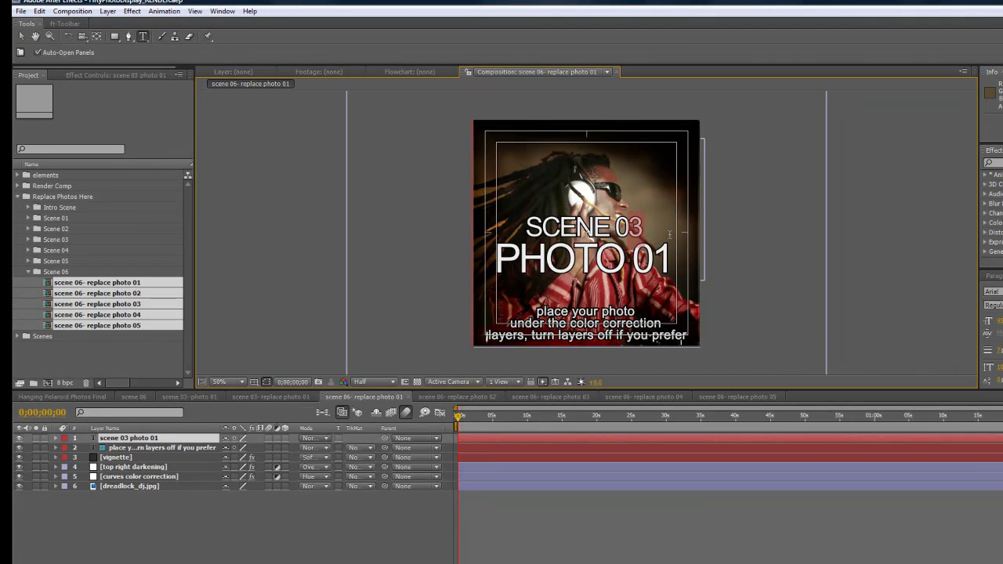
text(6)
click(737, 397)
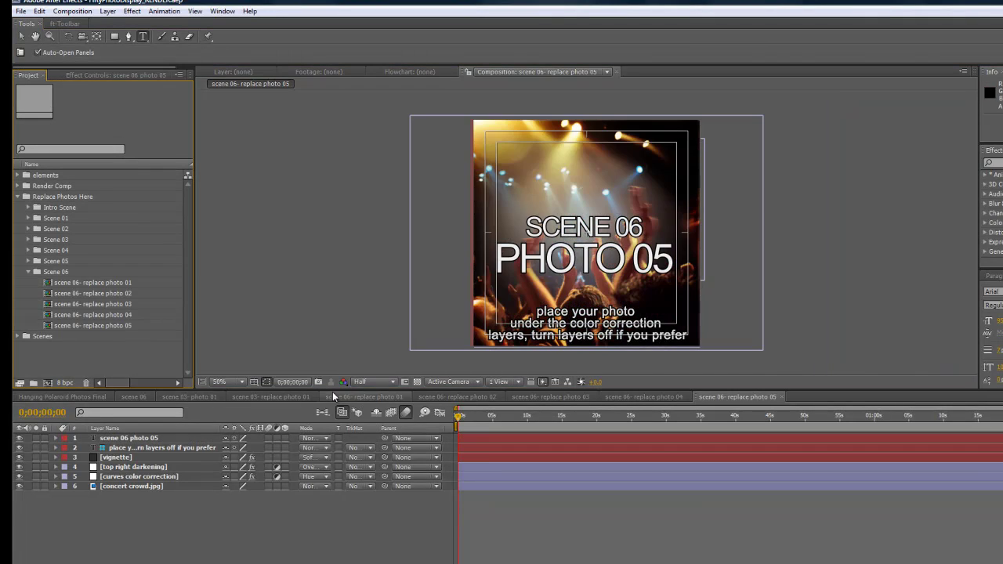
Close the extra comp tabs, leaving scene 03- photo 01 open.
click(271, 397)
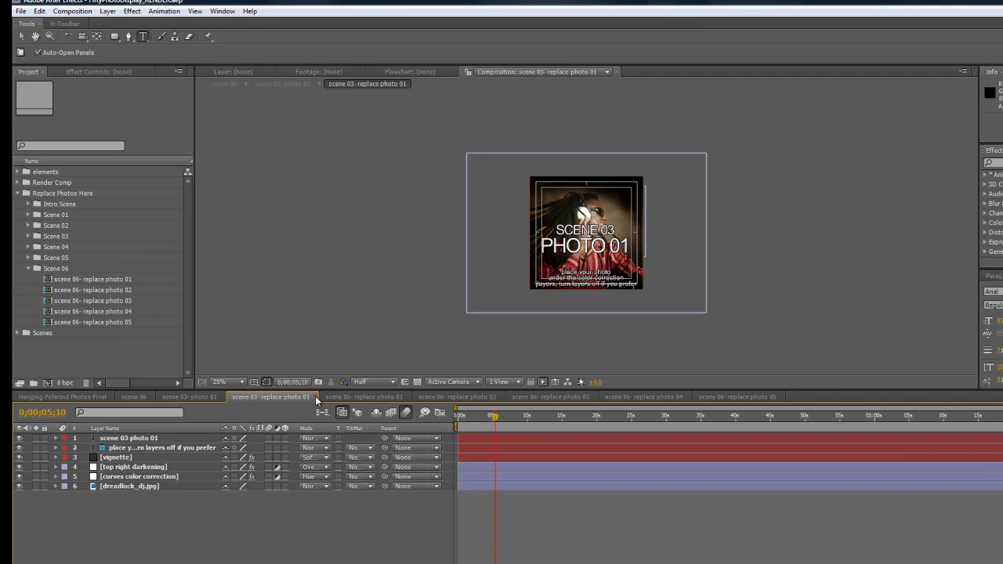
click(316, 397)
click(316, 398)
click(316, 398)
click(316, 398)
click(316, 398)
click(316, 398)
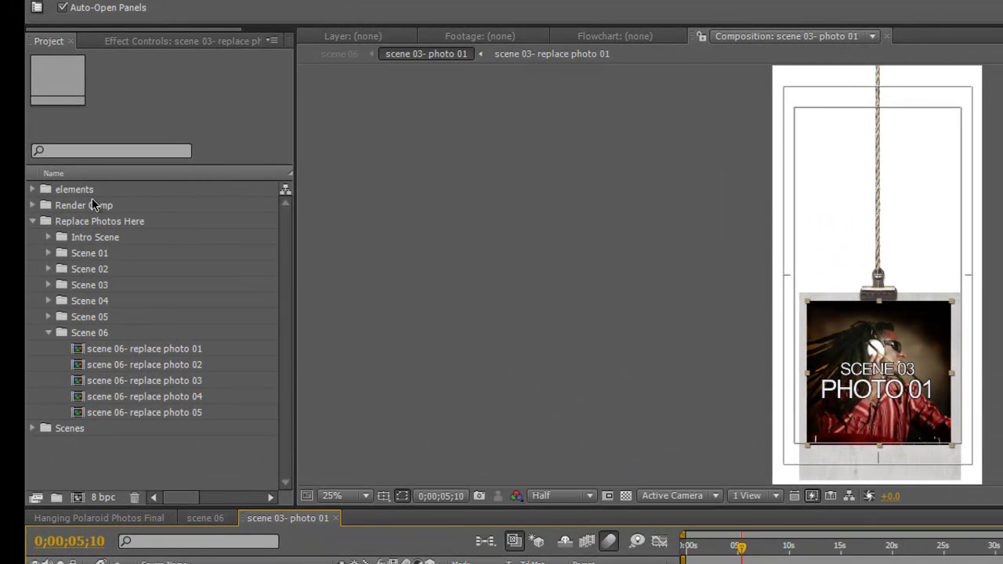
Expand the elements folder and select the scene 03 folder inside scene precomps.
click(58, 192)
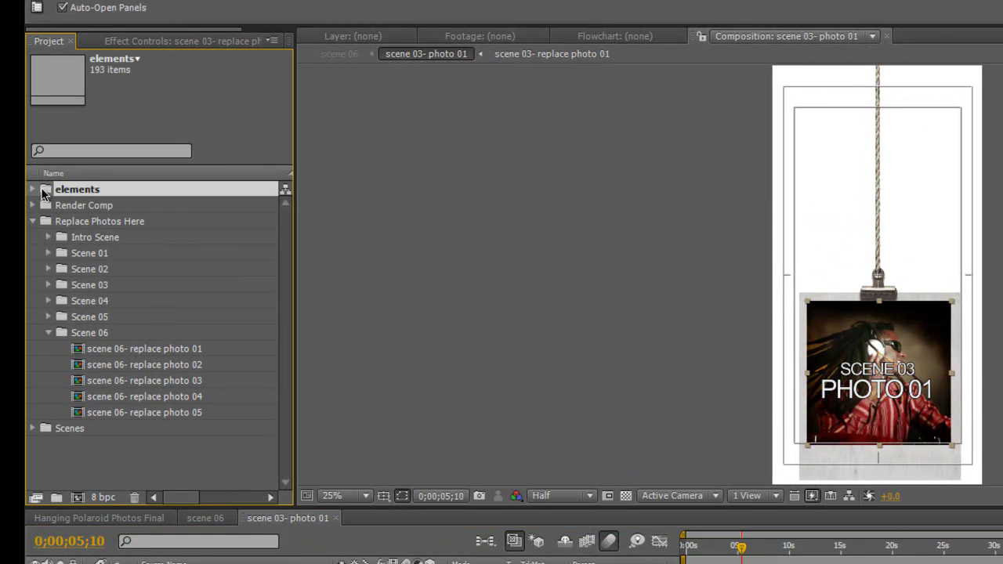
click(30, 188)
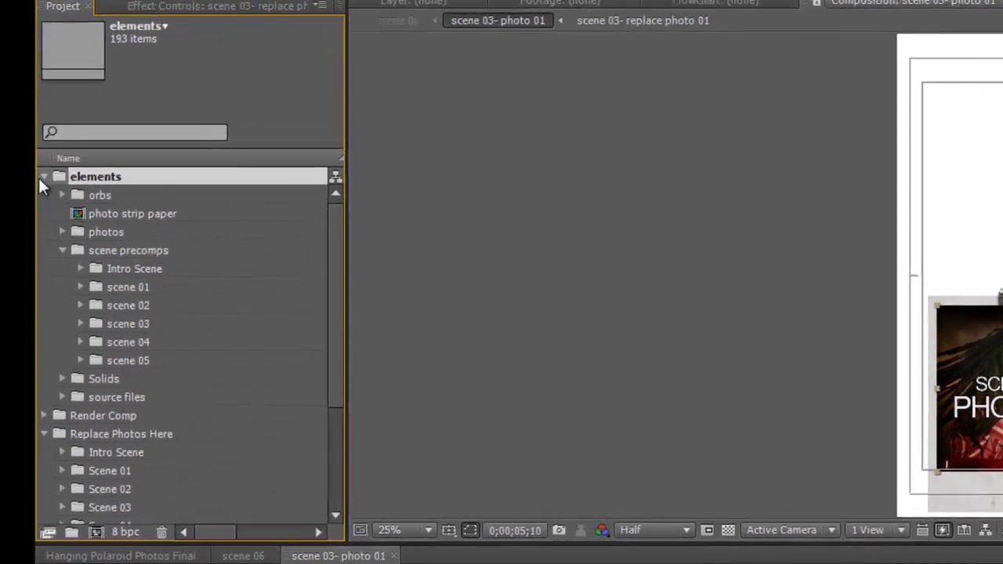
click(138, 252)
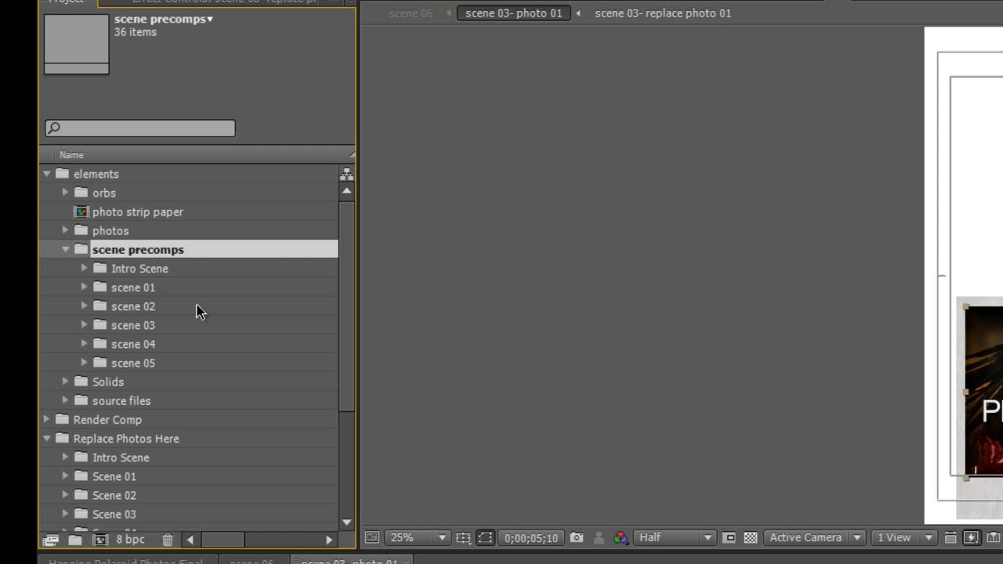
click(132, 326)
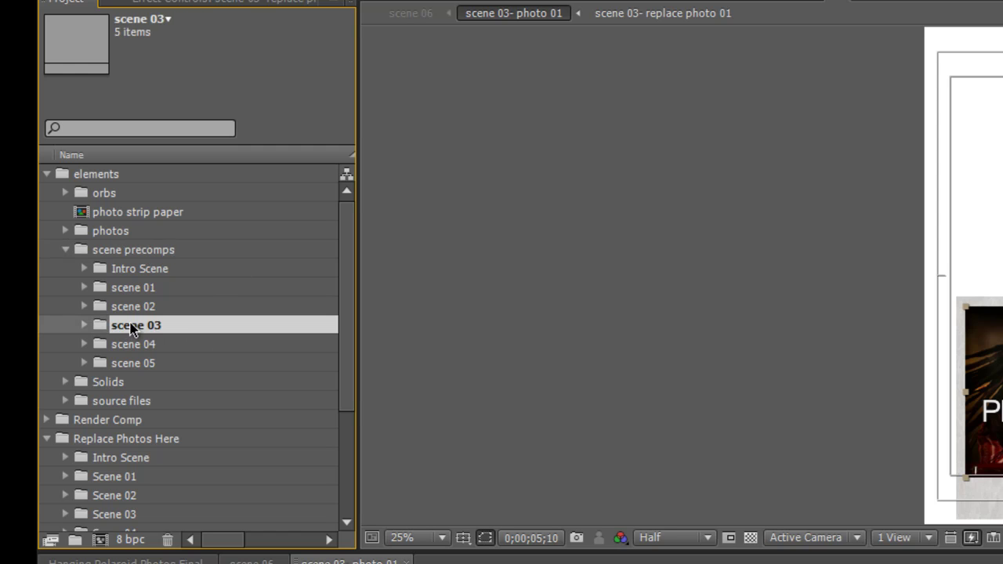
Duplicate the scene 03 precomp folder and rename the copy to scene 06.
key(ctrl+d)
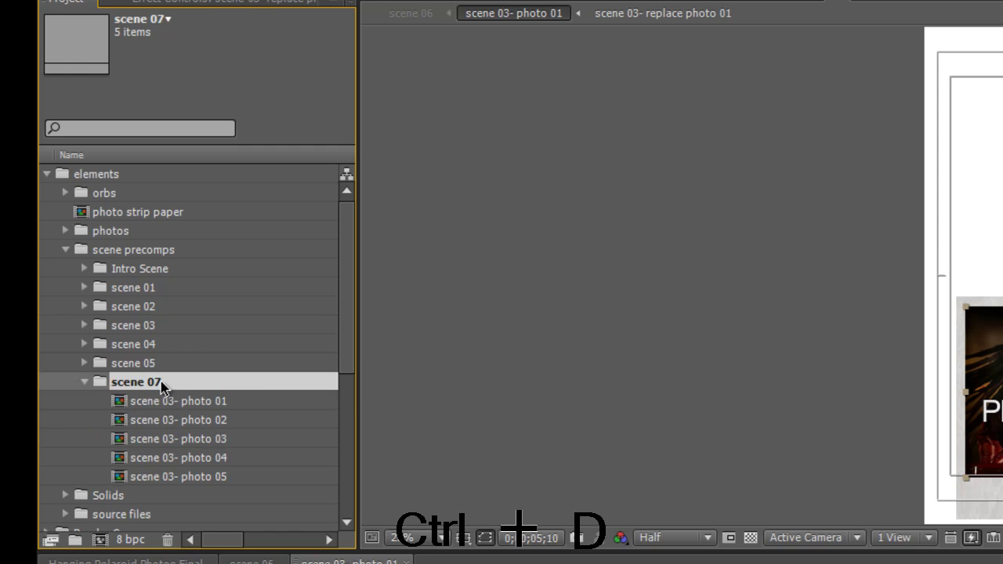
key(Return)
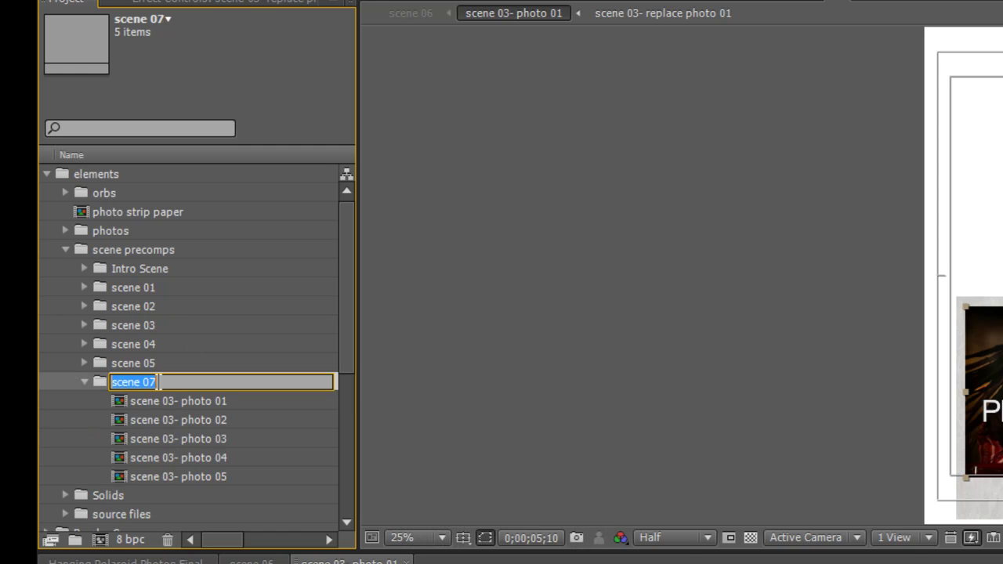
click(160, 382)
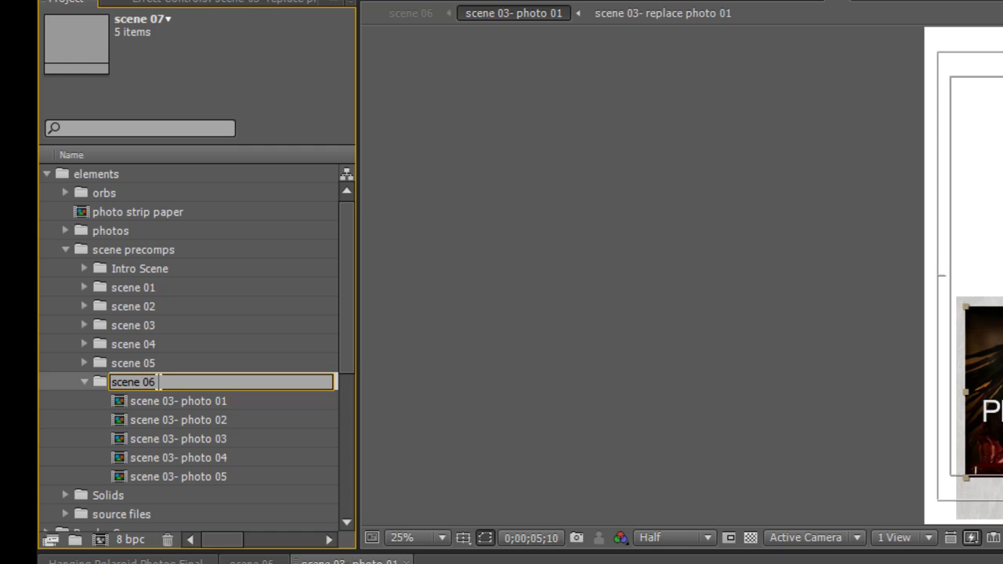
click(187, 402)
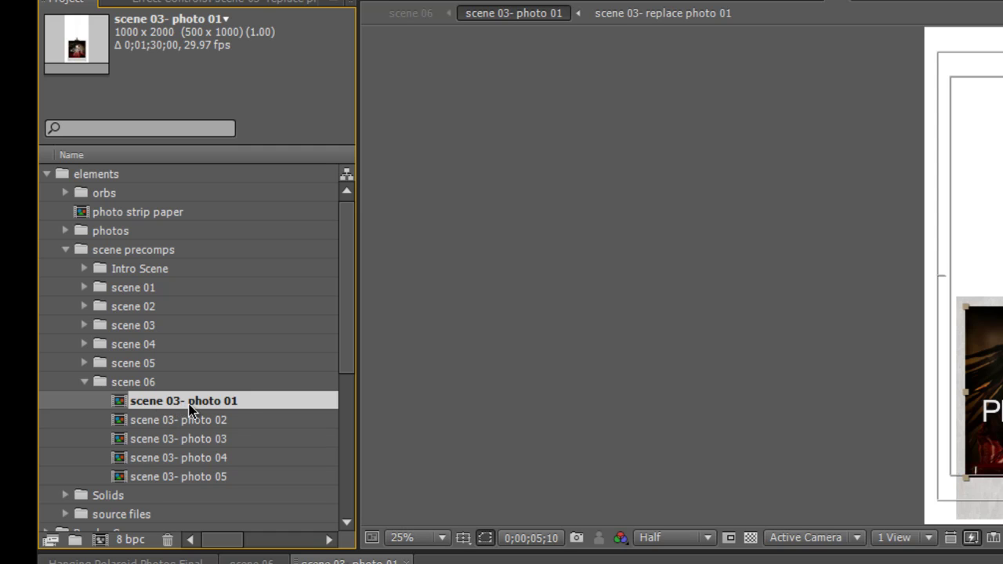
Rename the copied photo comps, changing 03 to 06 in names like scene 03- photo 01.
key(Return)
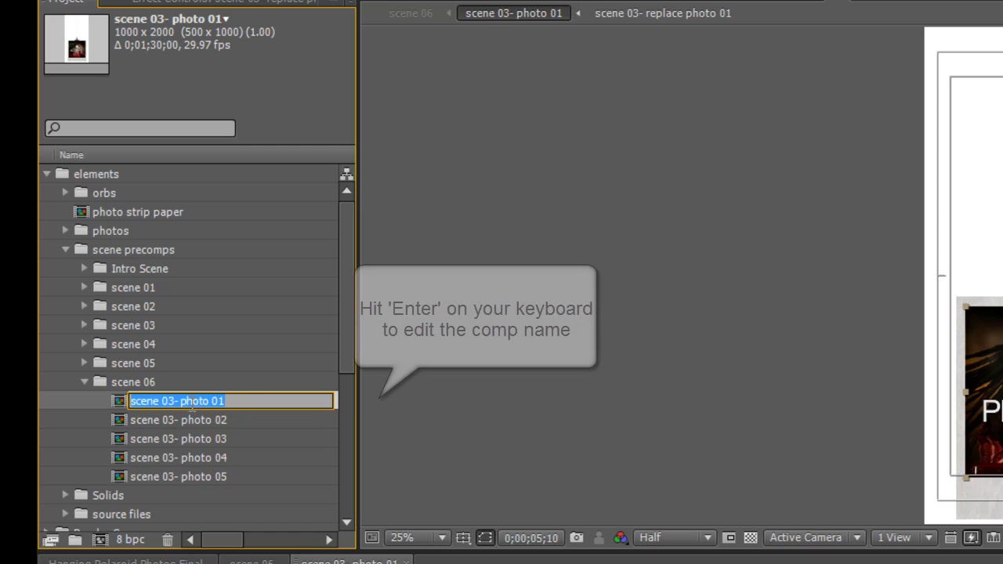
drag(167, 401, 178, 405)
text(7)
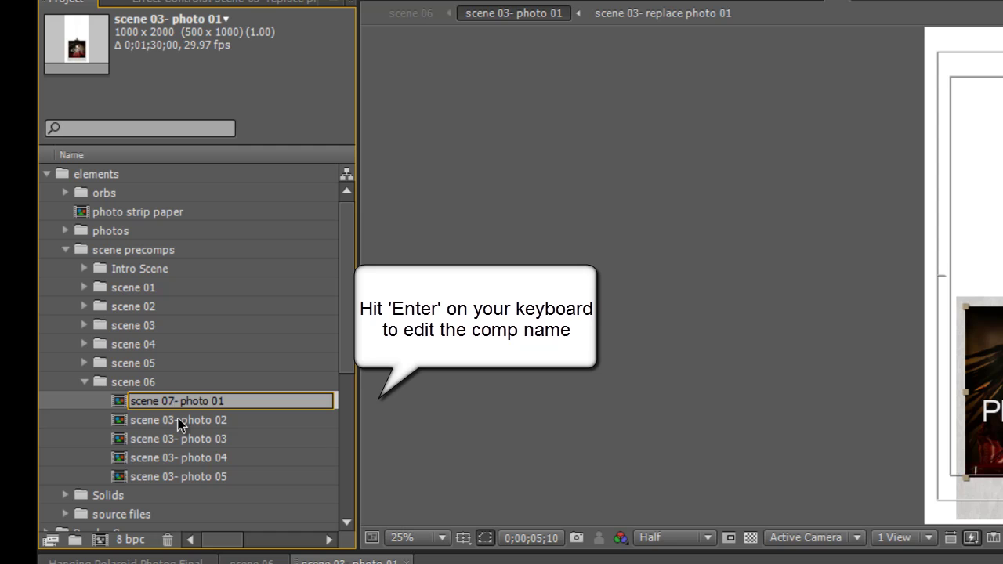
click(179, 423)
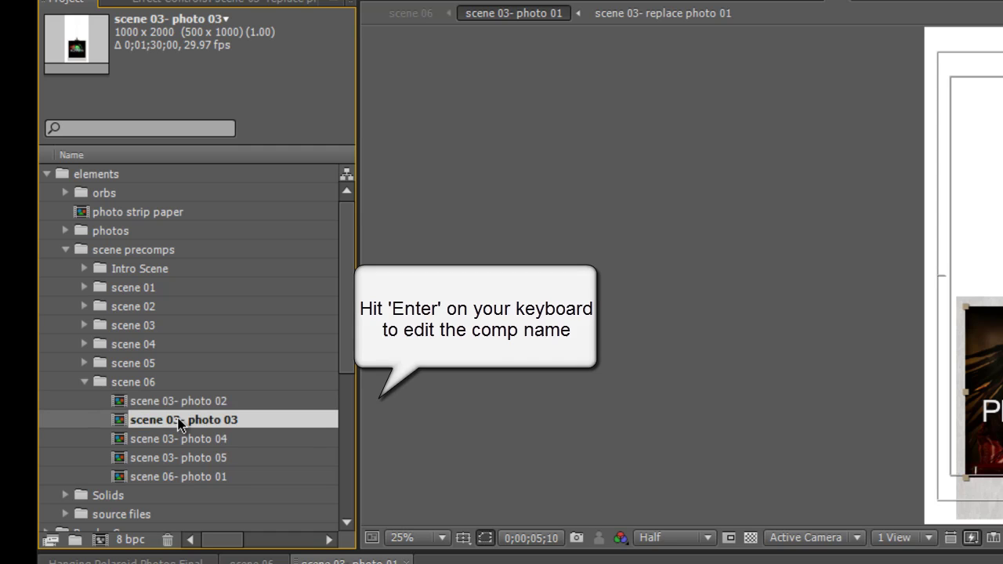
key(Return)
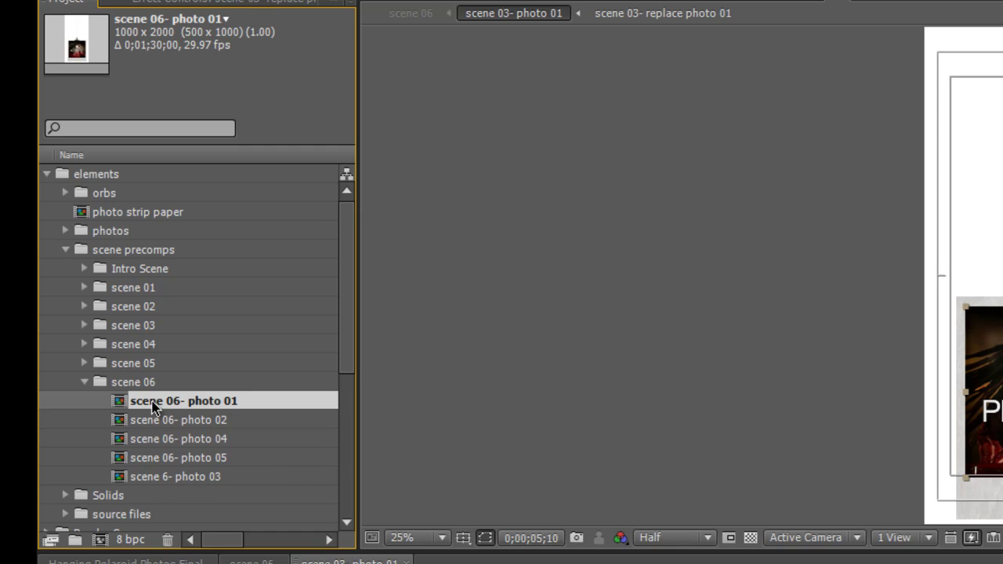
Open all five scene 06 photo comps and display scene 06- photo 01.
shift+click(190, 479)
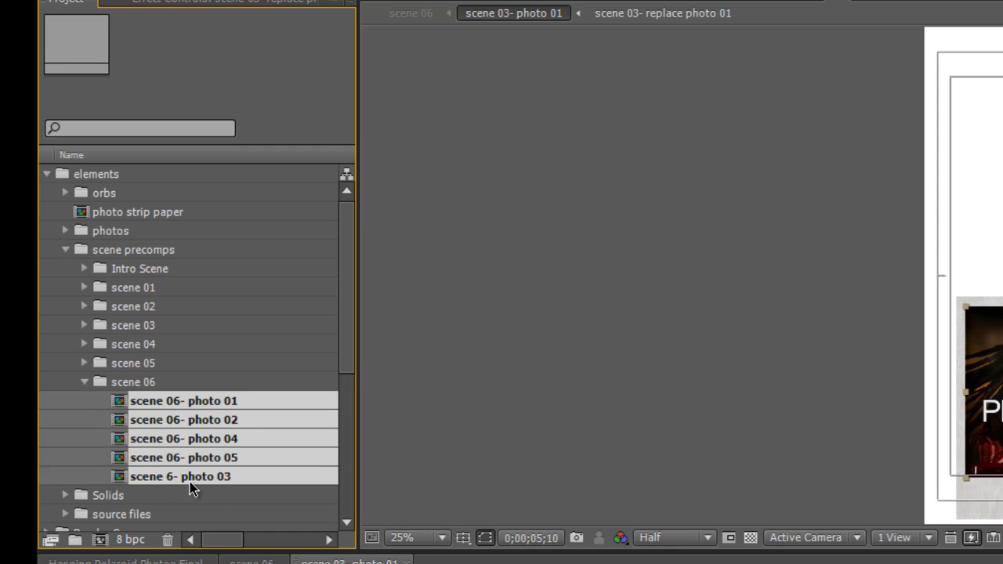
double_click(195, 480)
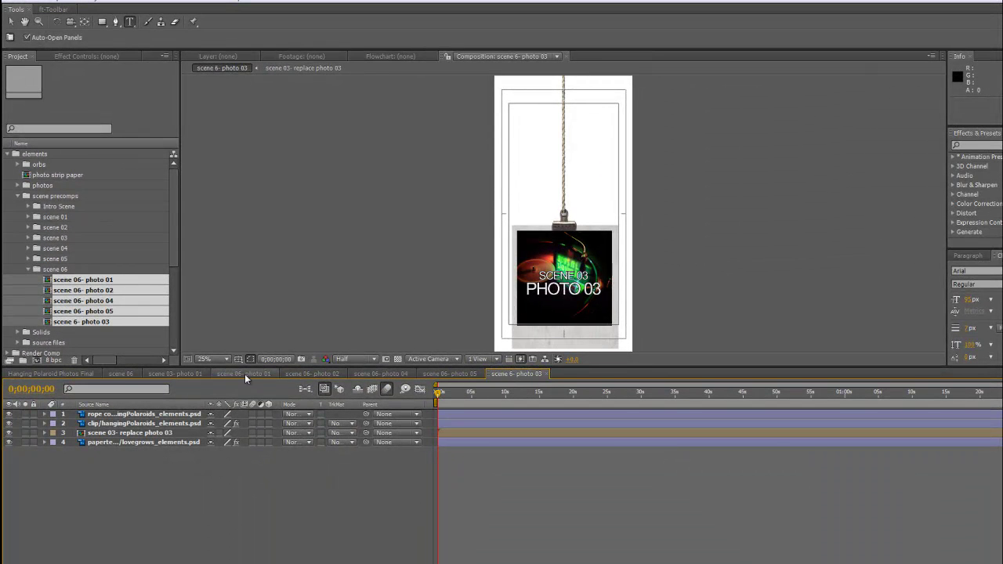
click(243, 374)
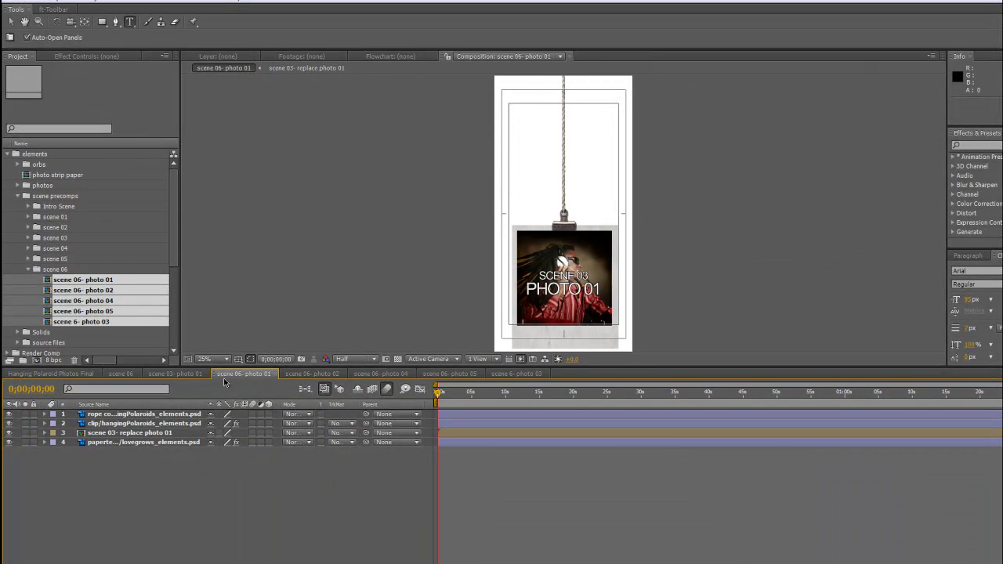
click(9, 259)
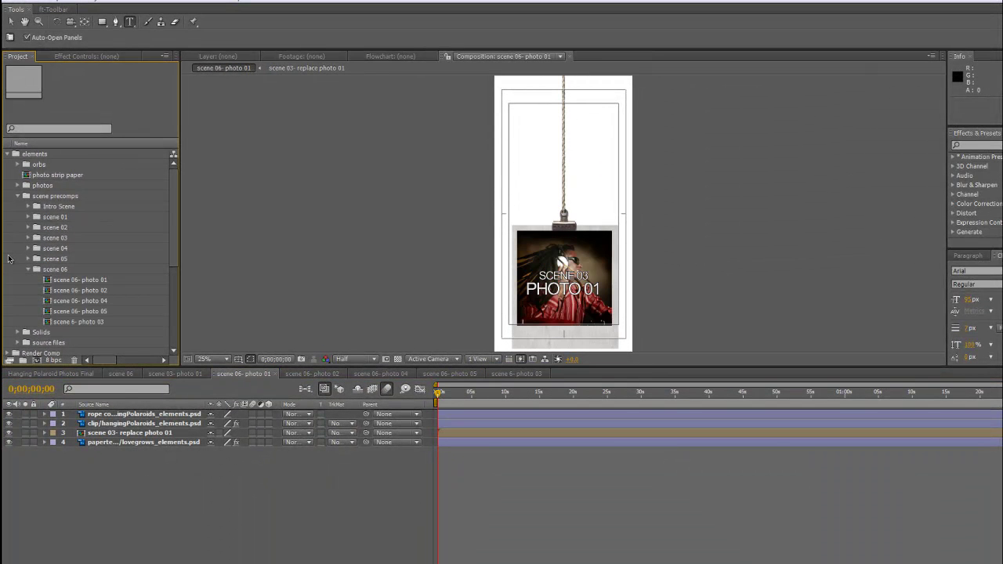
Select the scene 03- replace photo 01 layer, then select scene 06- replace photo 01 under Replace Photos Here > Scene 06.
click(141, 435)
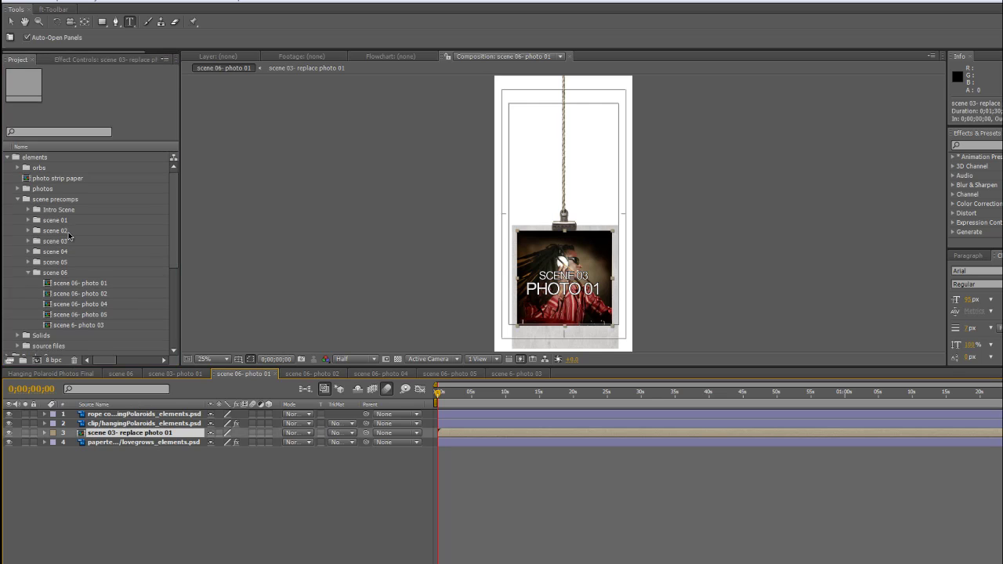
scroll(133, 306, down, 5)
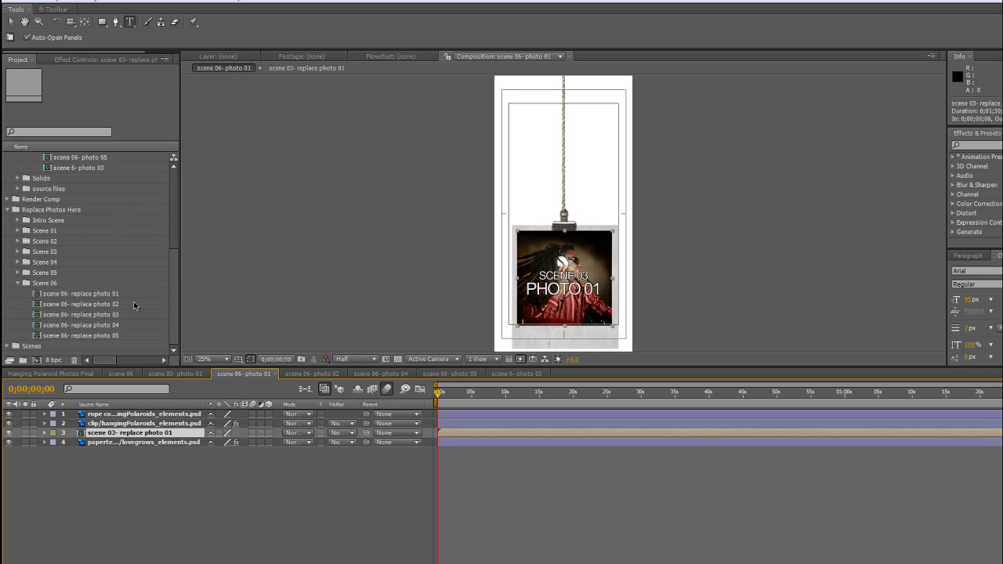
click(70, 210)
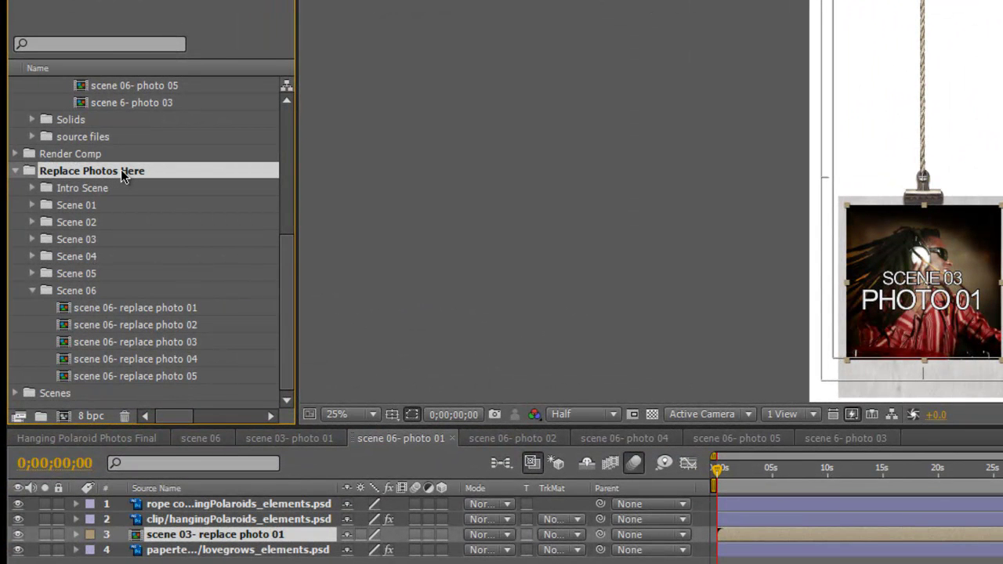
click(83, 295)
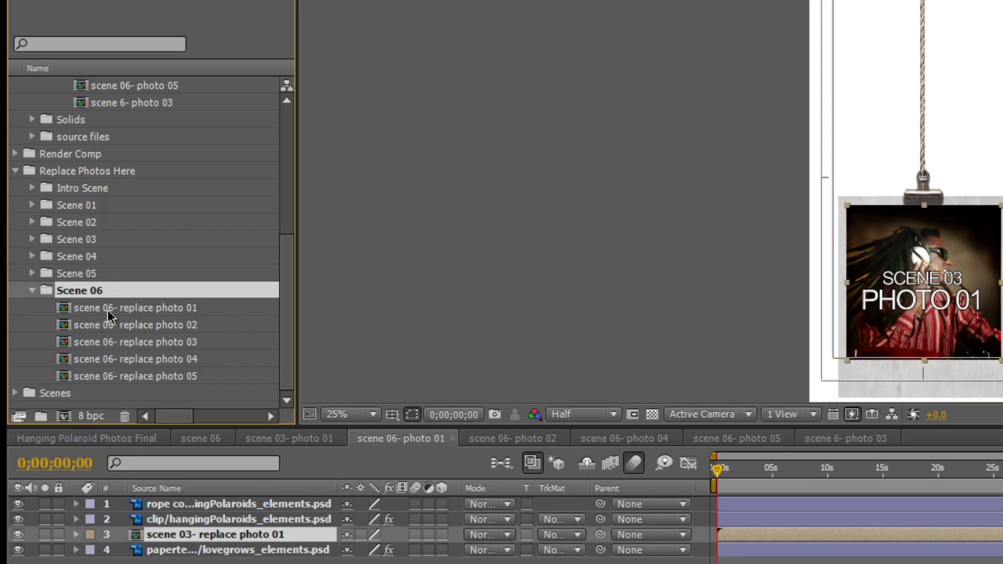
click(109, 310)
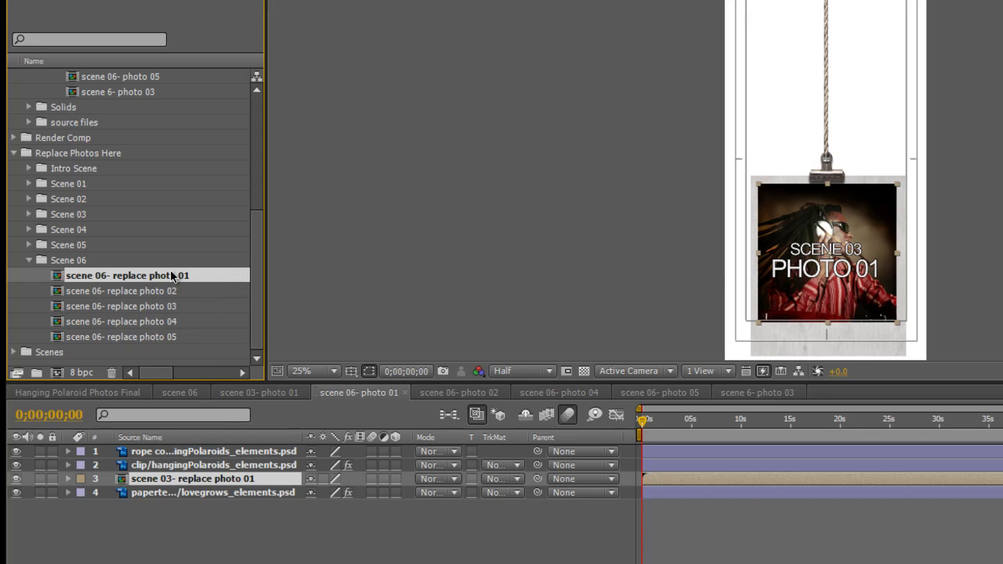
Replace layer 3 with scene 06- replace photo 01, frame the SCENE 06 photo, then show scene 06- photo 02.
drag(172, 274, 169, 370)
drag(190, 425, 207, 479)
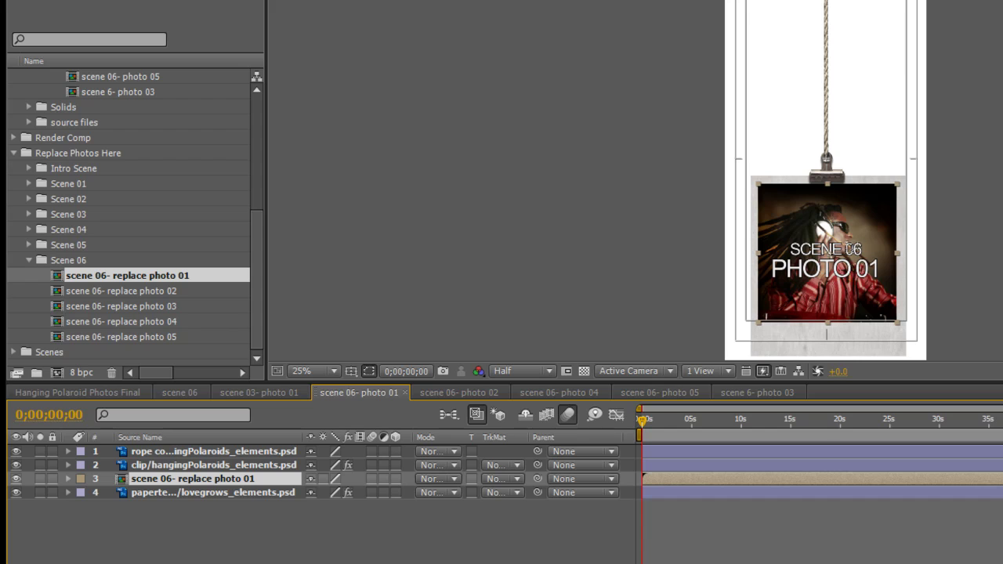
scroll(819, 258, up, 2)
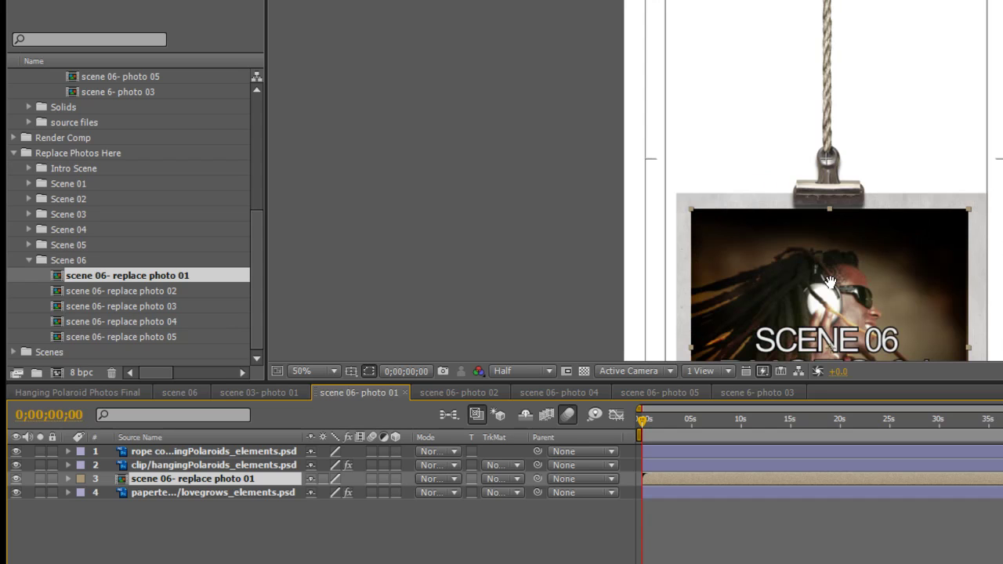
drag(822, 299, 805, 104)
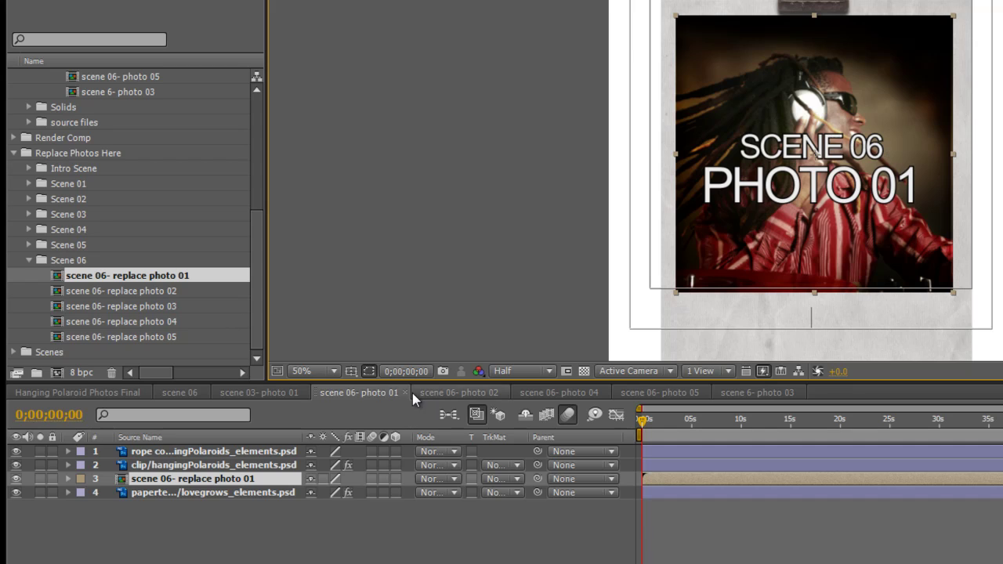
click(474, 394)
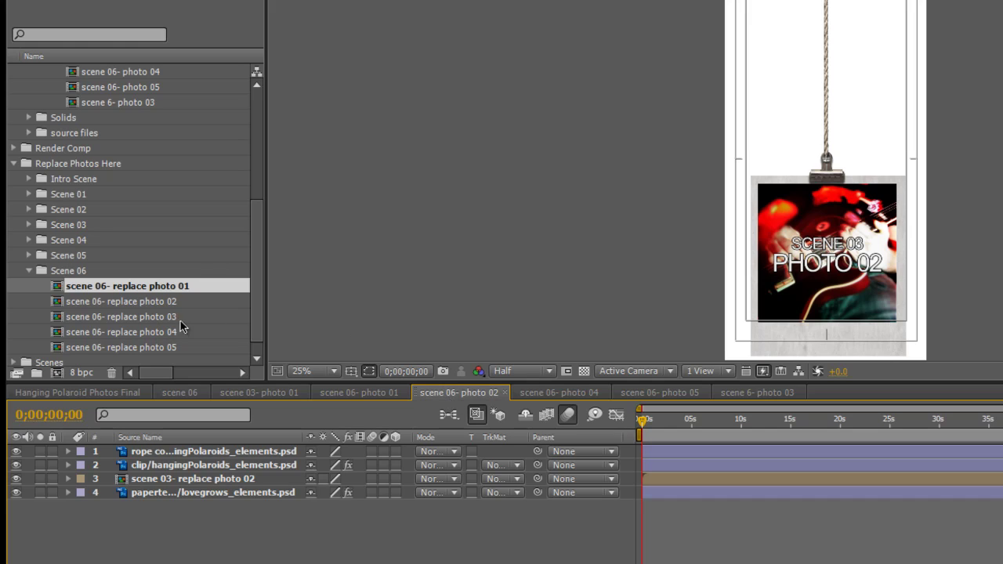
In scene 06- photo 02, swap layer 3's source to scene 06- replace photo 02.
click(104, 304)
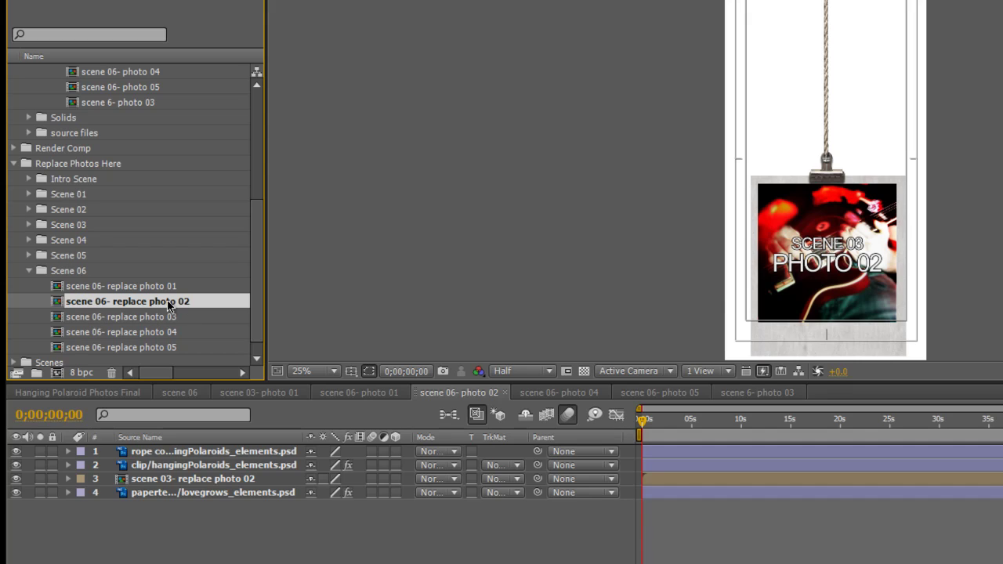
click(157, 481)
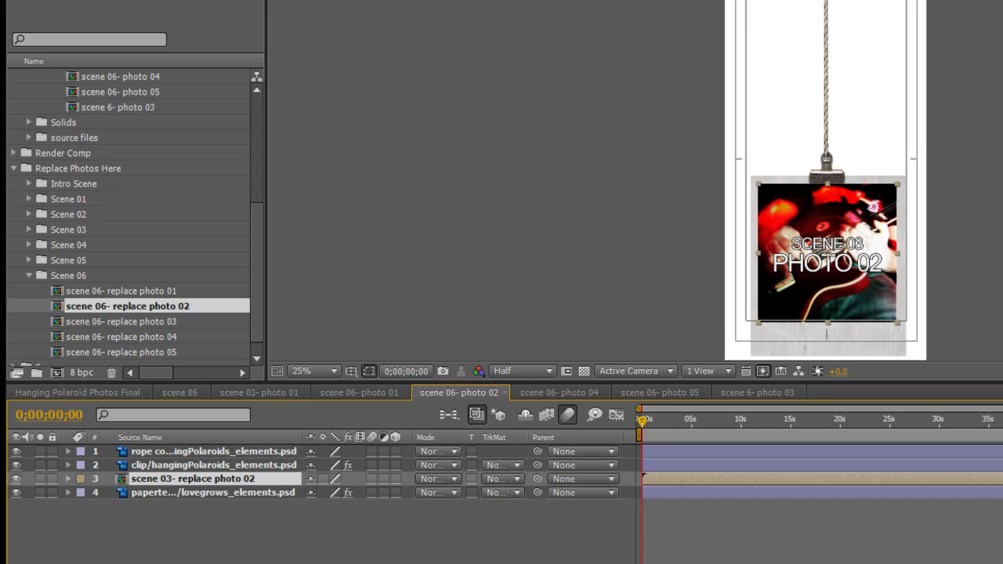
key(ctrl+alt+slash)
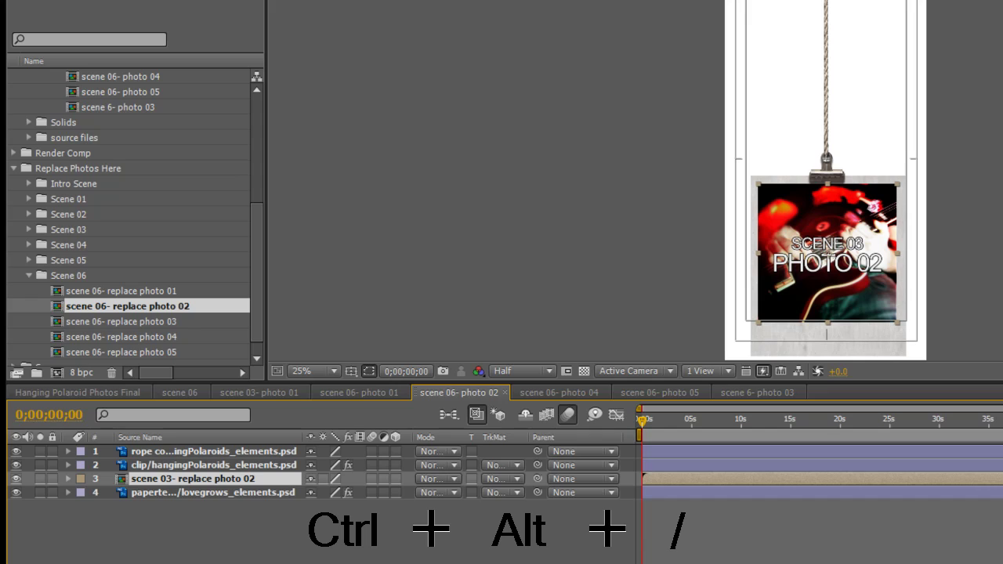
key(ctrl+alt+slash)
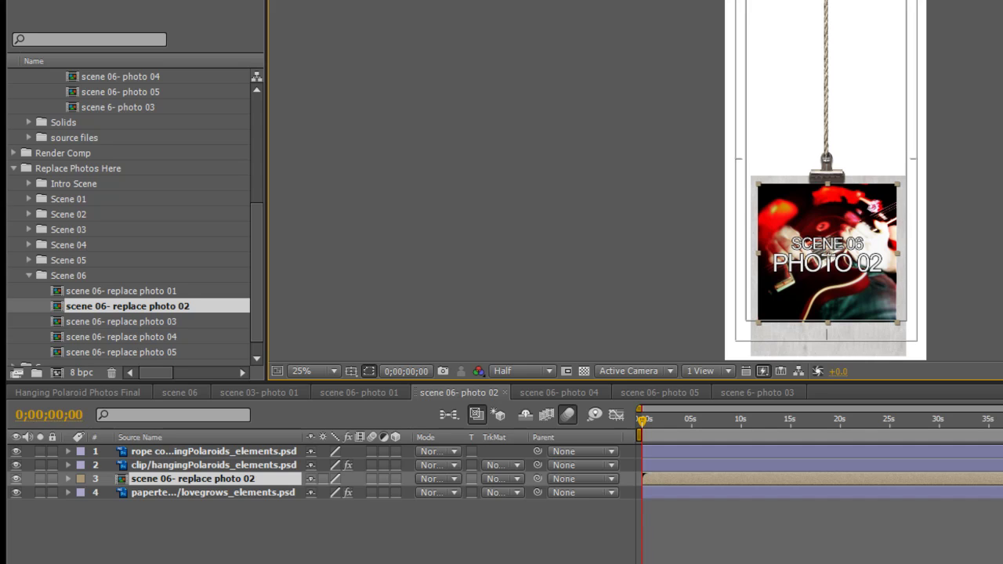
key(shift+period)
In scene 06- photo 04, swap the photo layer's source to scene 06- replace photo 04.
click(154, 325)
key(ctrl+alt+slash)
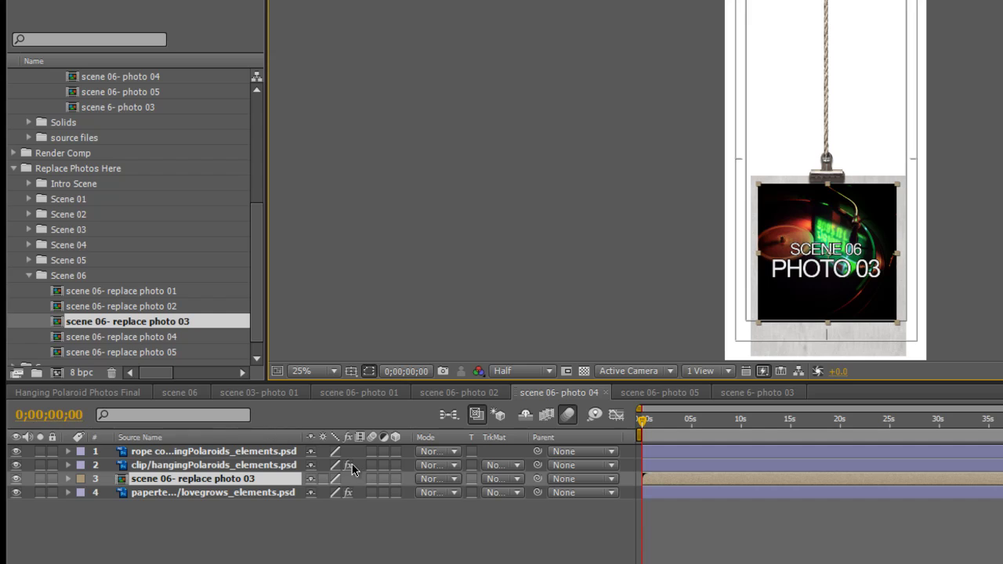
click(168, 338)
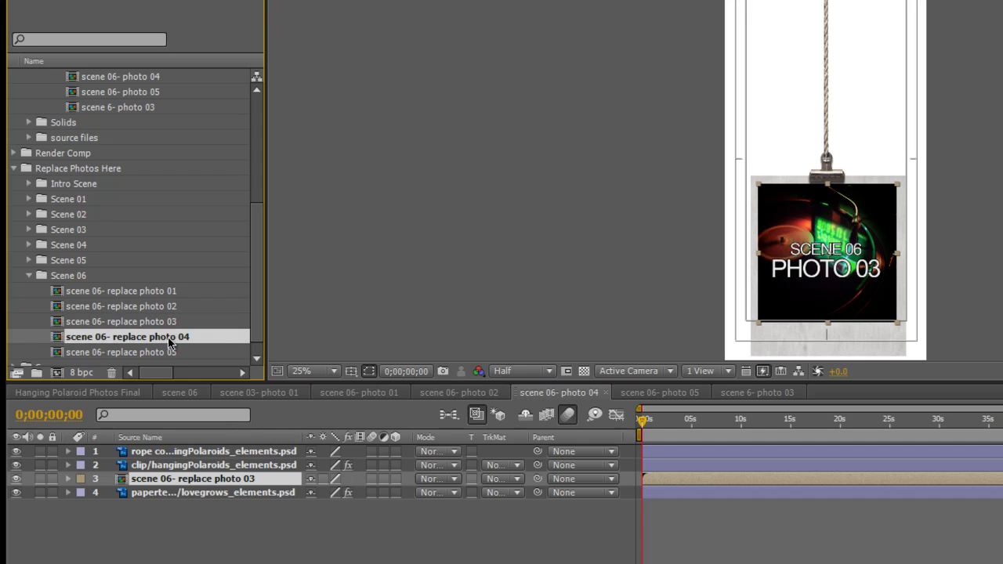
key(ctrl+alt+slash)
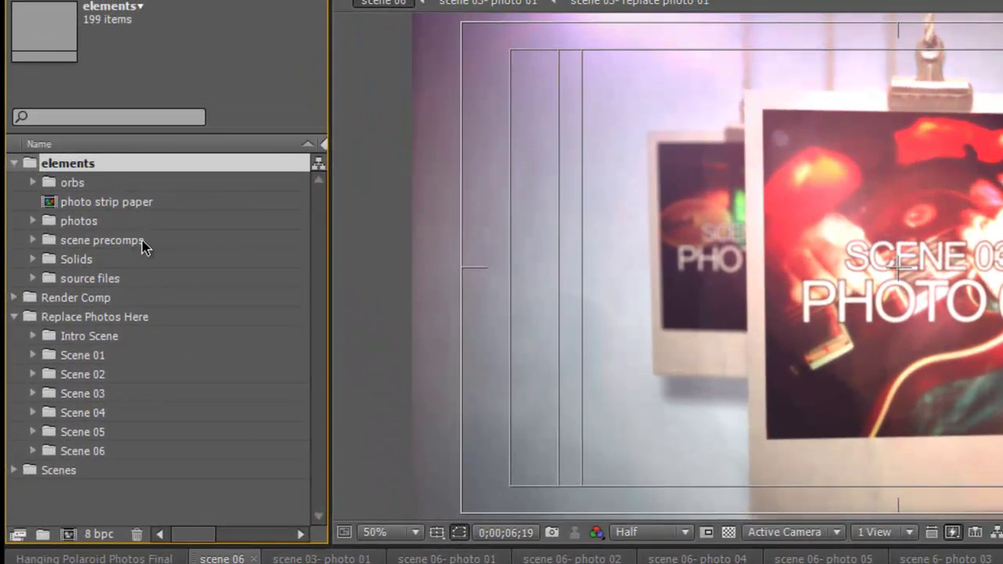
Expand scene precomps > scene 06 and replace layer 11 with scene 06- photo 01.
click(88, 241)
click(33, 240)
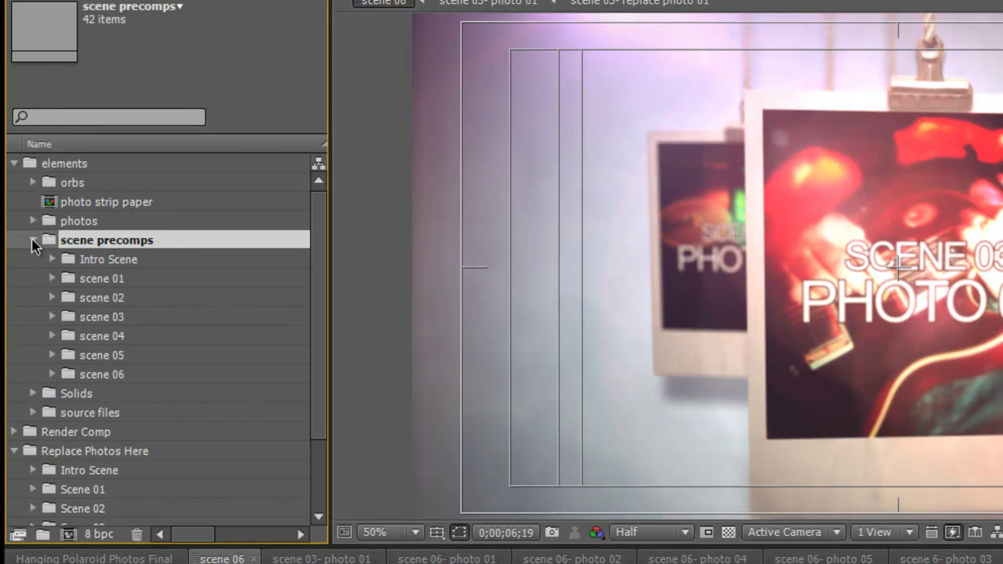
click(103, 376)
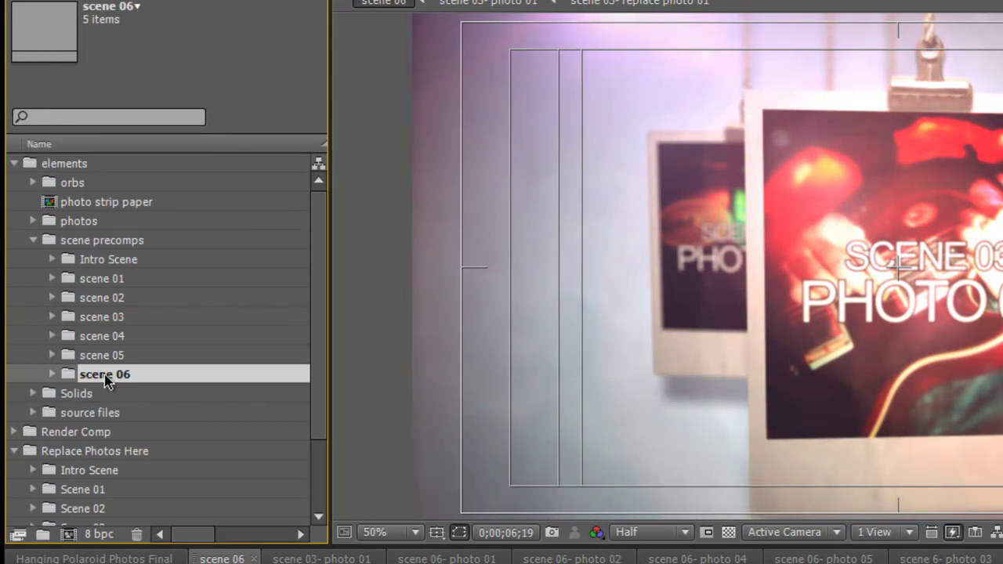
click(54, 374)
click(182, 398)
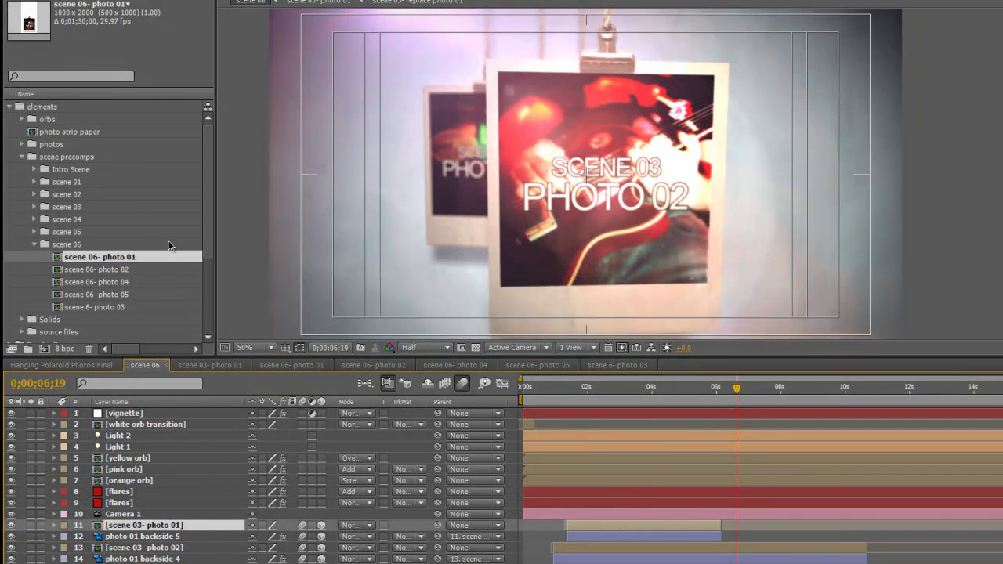
drag(131, 257, 157, 539)
key(ctrl+alt+slash)
Replace layers 13, 15 and 17 with scene 06- photo 02, scene 6- photo 03 and scene 06- photo 04.
scroll(189, 541, down, 1)
click(138, 514)
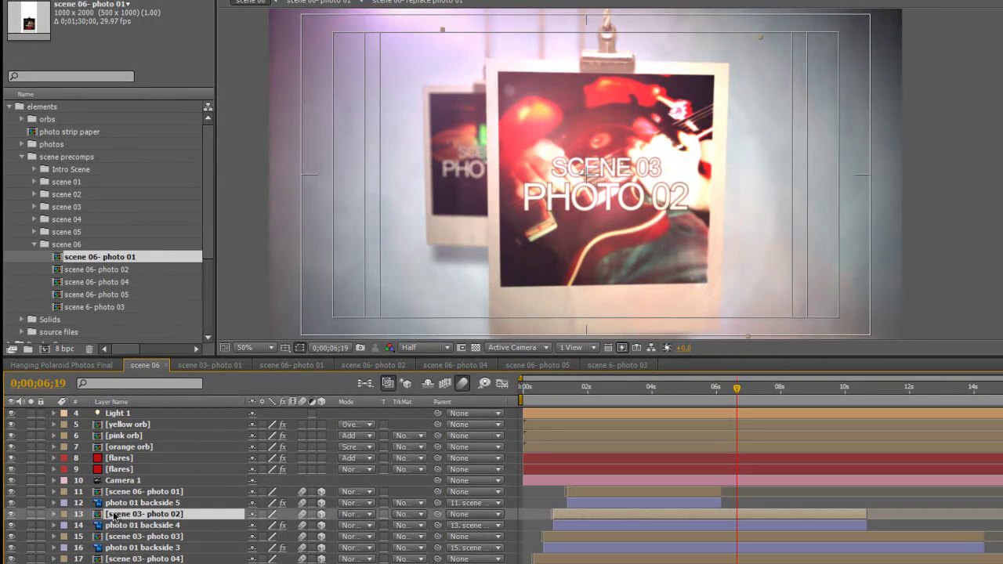
click(98, 270)
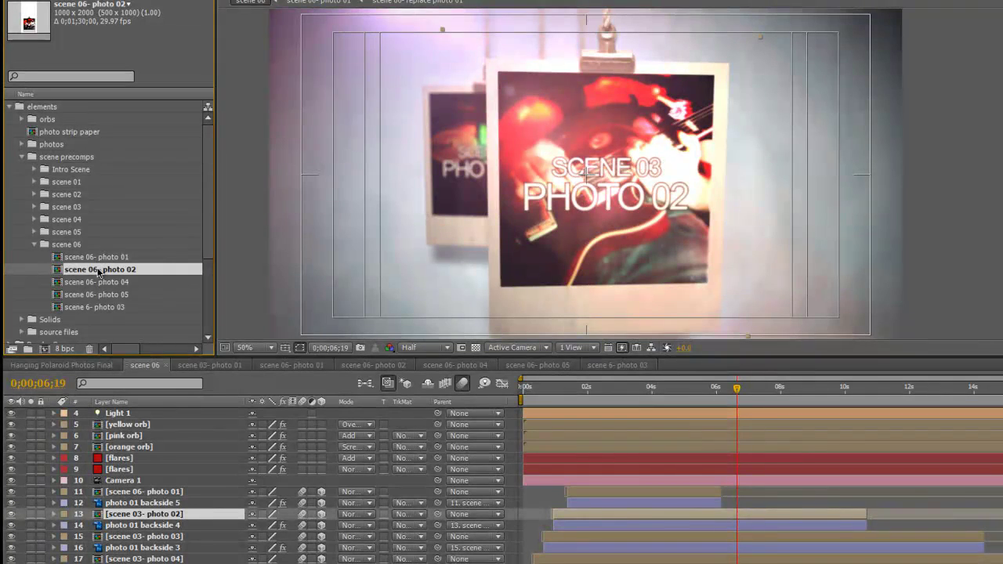
drag(98, 269, 185, 514)
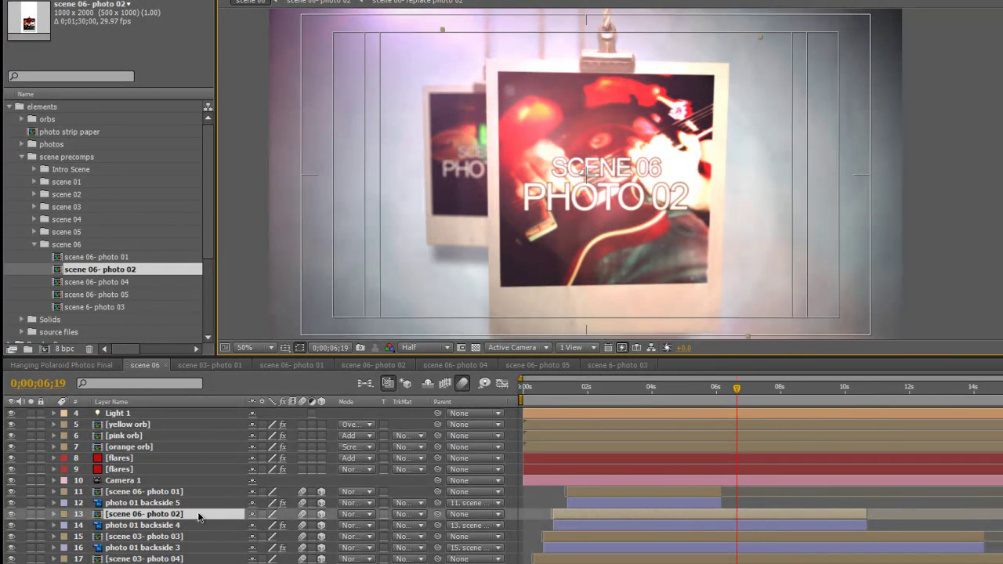
drag(94, 308, 141, 537)
drag(96, 282, 141, 559)
click(99, 295)
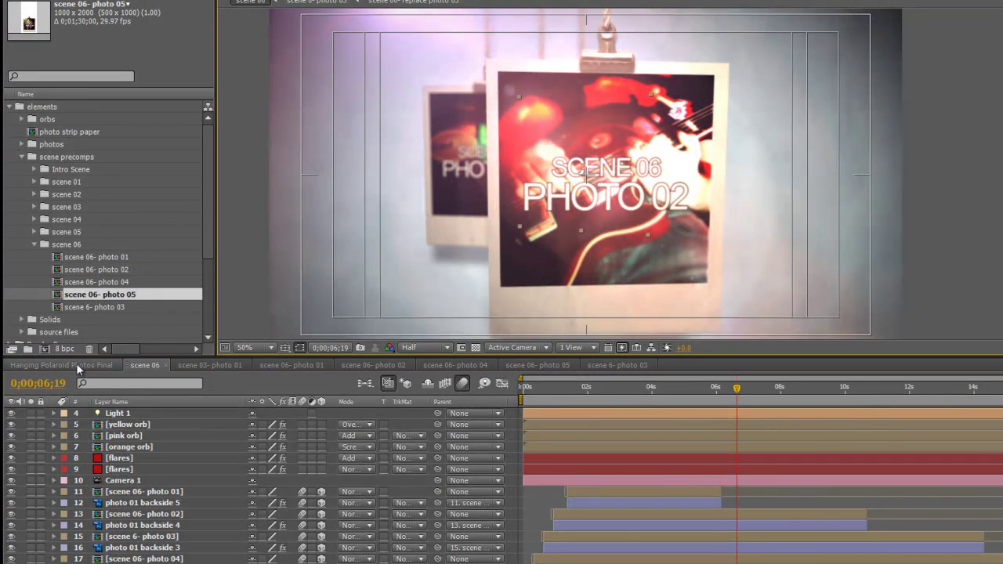
Scrub scene 06 from its start to a later frame to confirm the SCENE 06 photos appear.
click(534, 389)
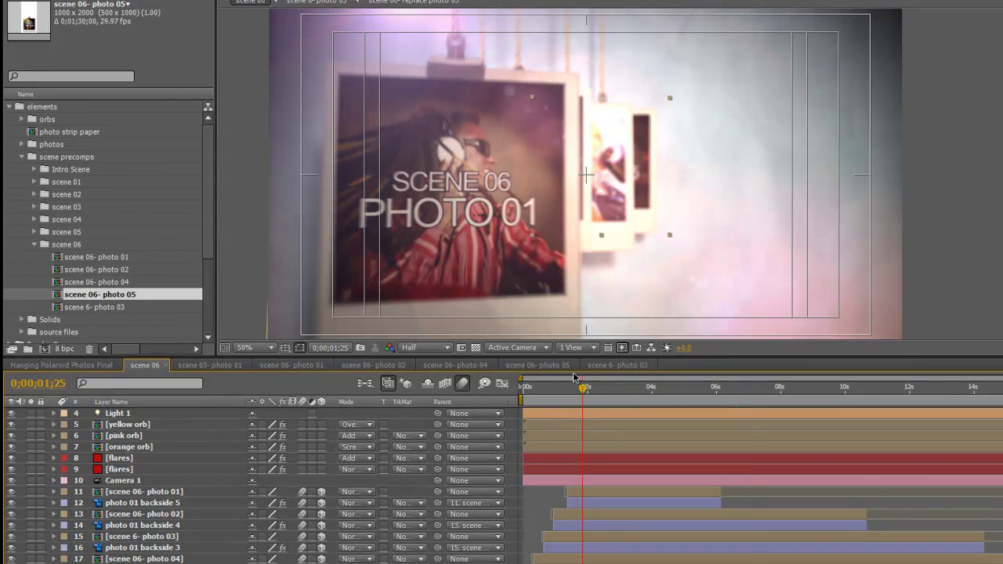
click(752, 387)
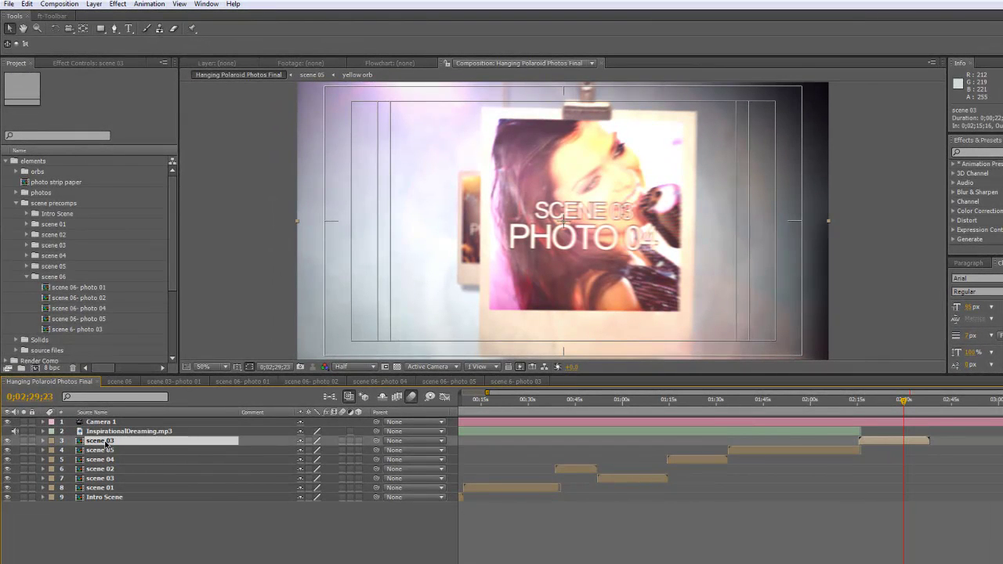
Swap layer 3 from scene 03 to the scene 06 comp, then check the result near 2:22.
scroll(108, 278, down, 5)
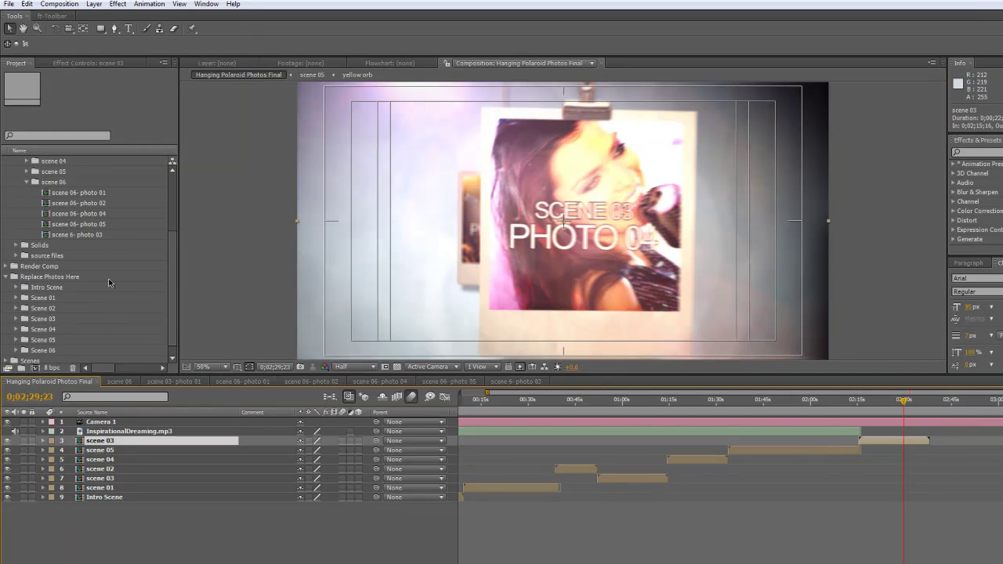
click(35, 350)
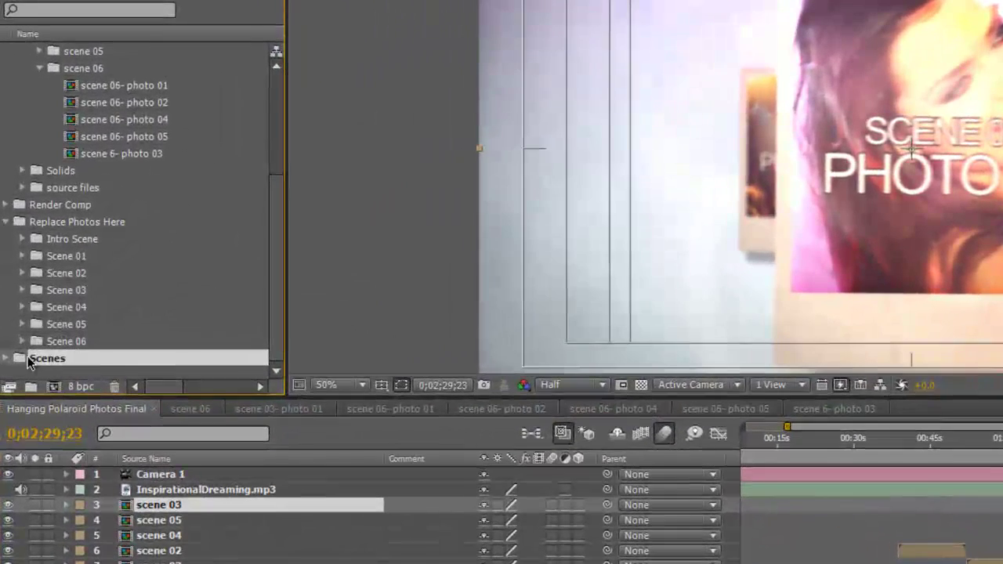
click(6, 357)
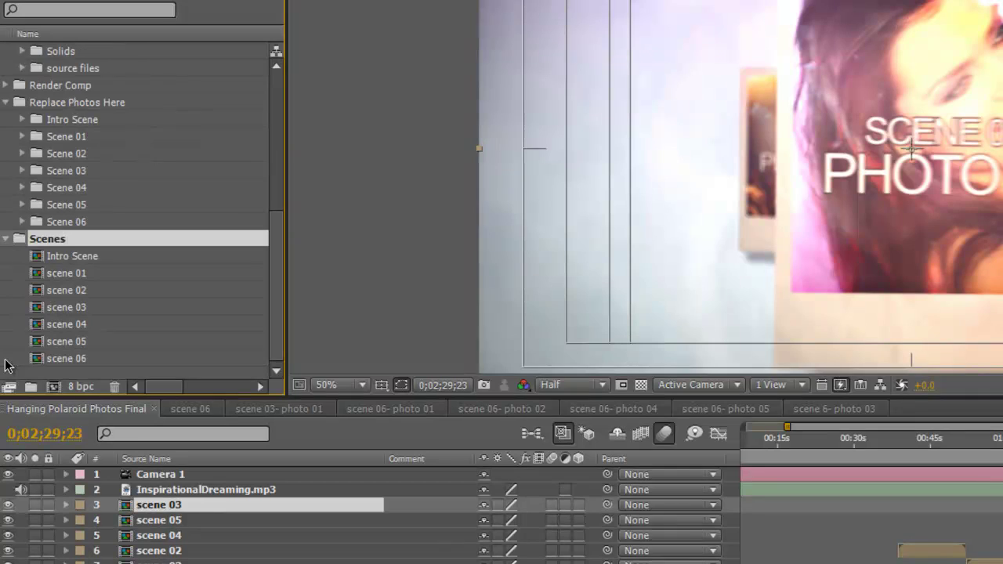
click(78, 359)
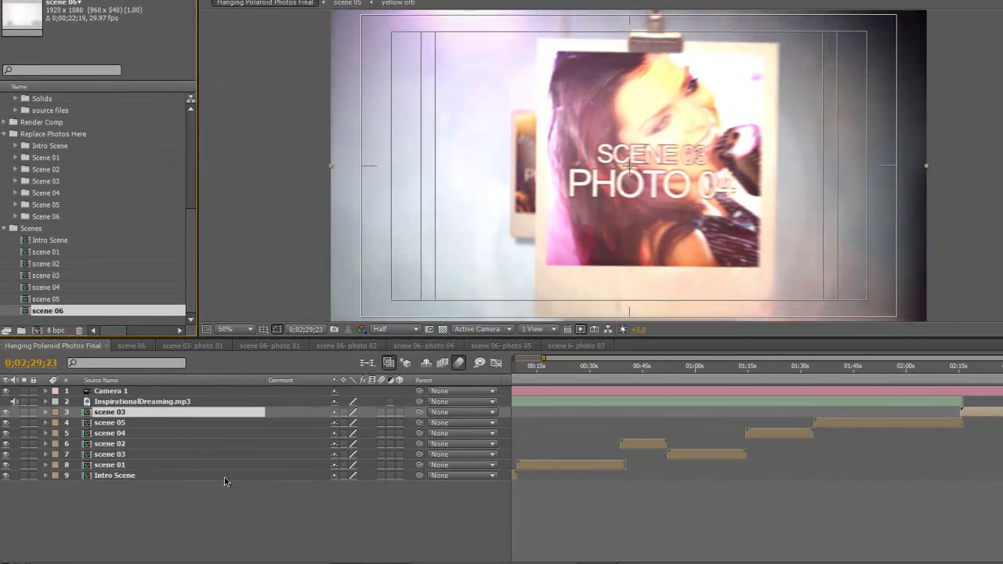
key(ctrl+alt+slash)
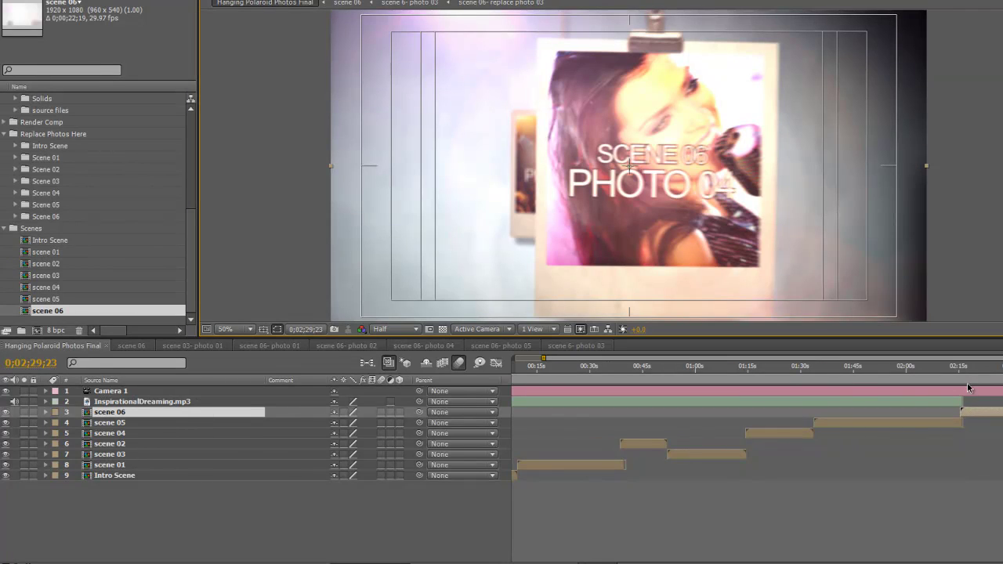
click(986, 368)
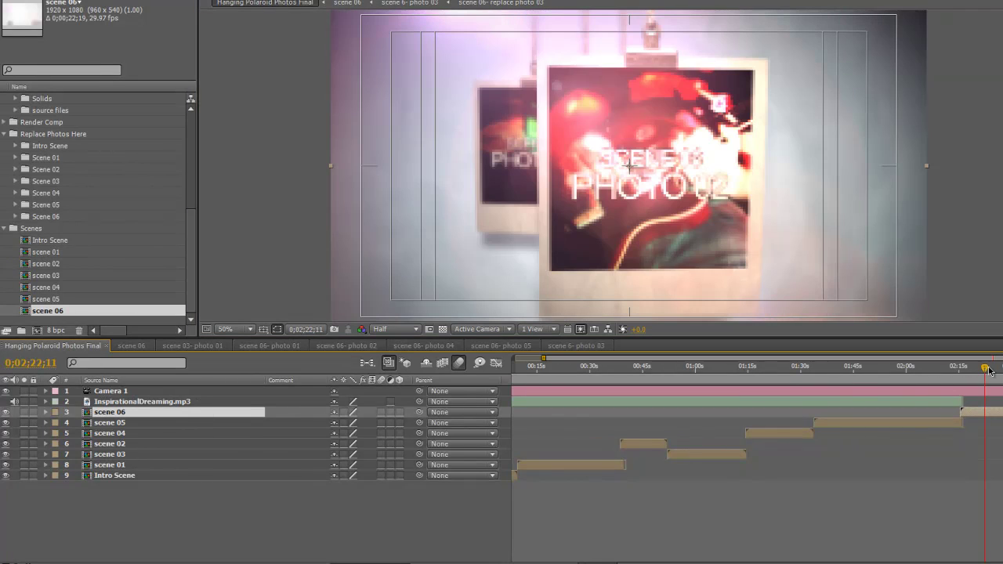